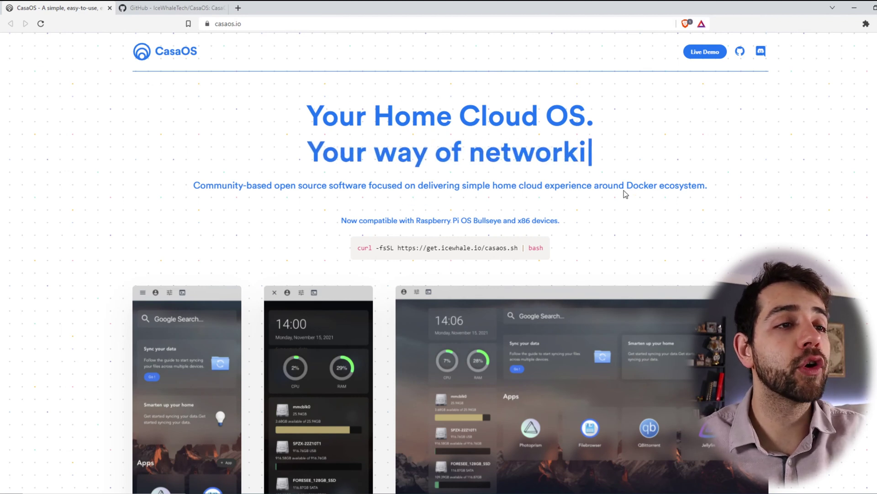
pyautogui.moveTo(630, 188); pyautogui.dragTo(716, 192)
pyautogui.scroll(-2, 722, 189)
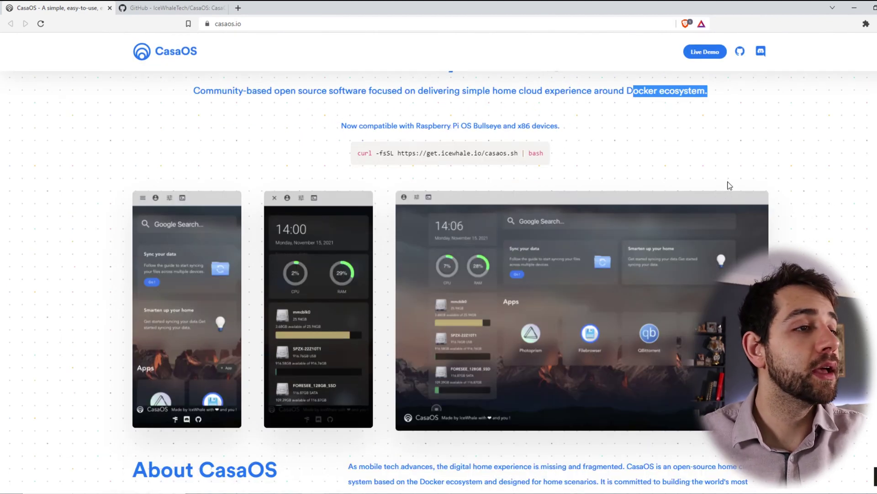
pyautogui.moveTo(361, 156); pyautogui.dragTo(527, 171)
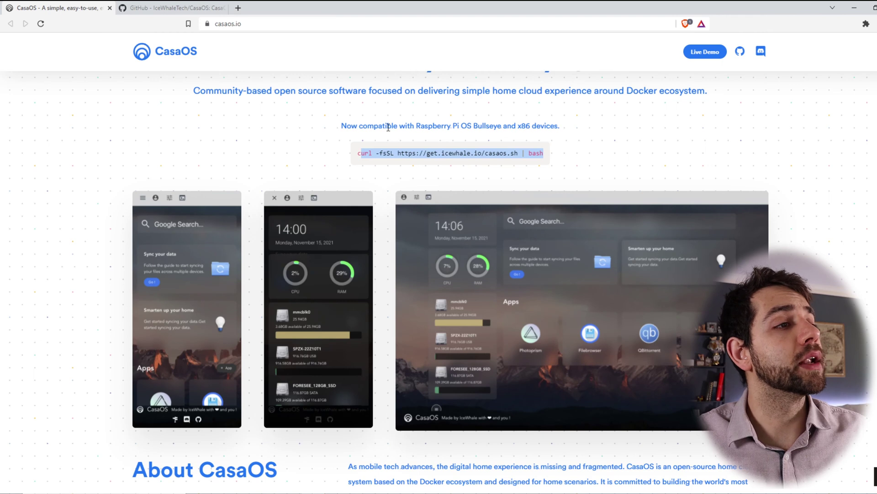
pyautogui.moveTo(451, 126); pyautogui.dragTo(570, 129)
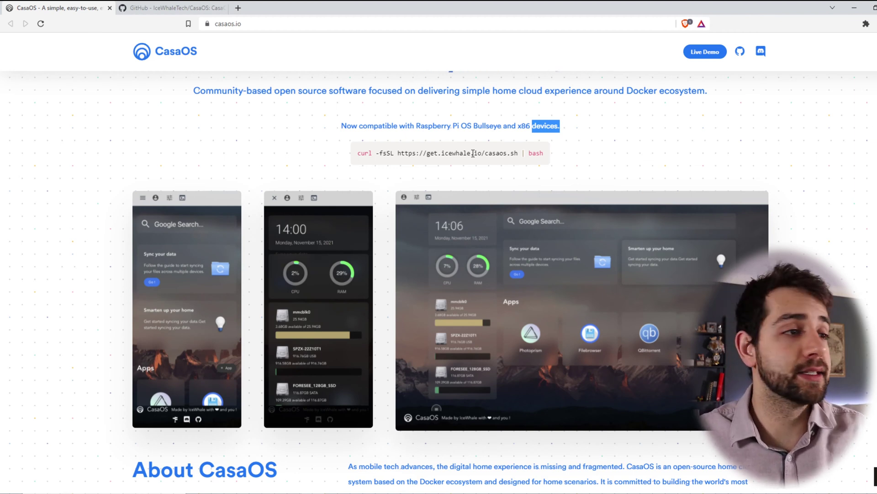
pyautogui.scroll(-8, 391, 118)
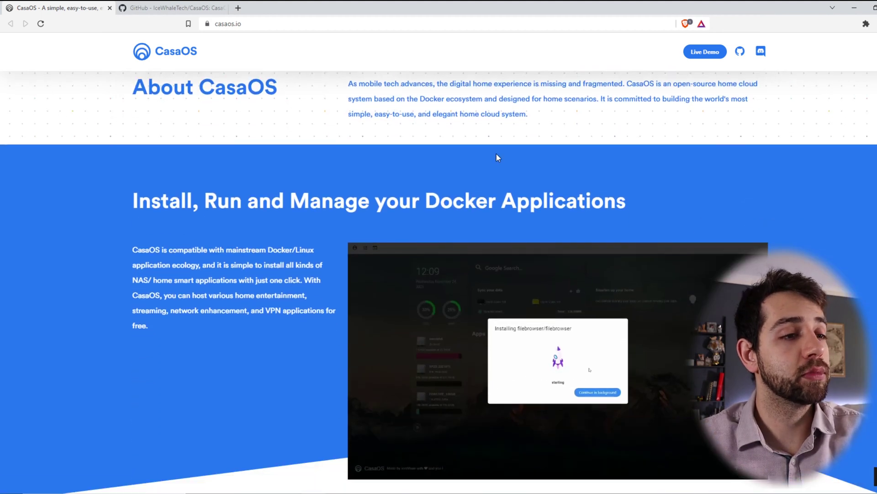
pyautogui.scroll(-3, 419, 306)
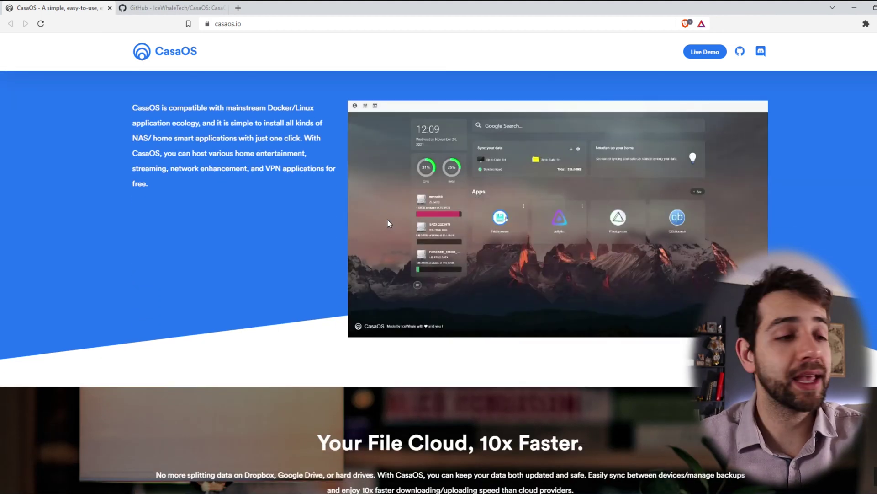
pyautogui.scroll(-3, 365, 247)
pyautogui.moveTo(492, 333); pyautogui.dragTo(565, 333)
pyautogui.scroll(-1, 438, 261)
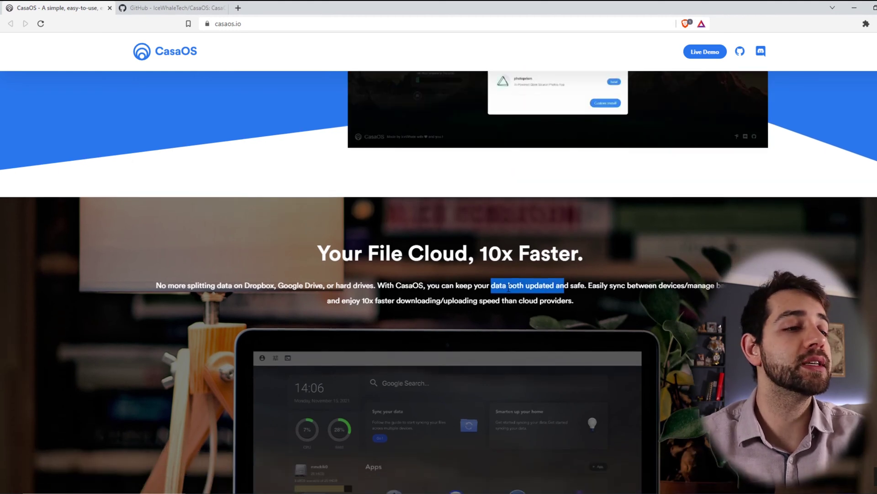
pyautogui.scroll(-4, 509, 314)
pyautogui.scroll(-10, 509, 311)
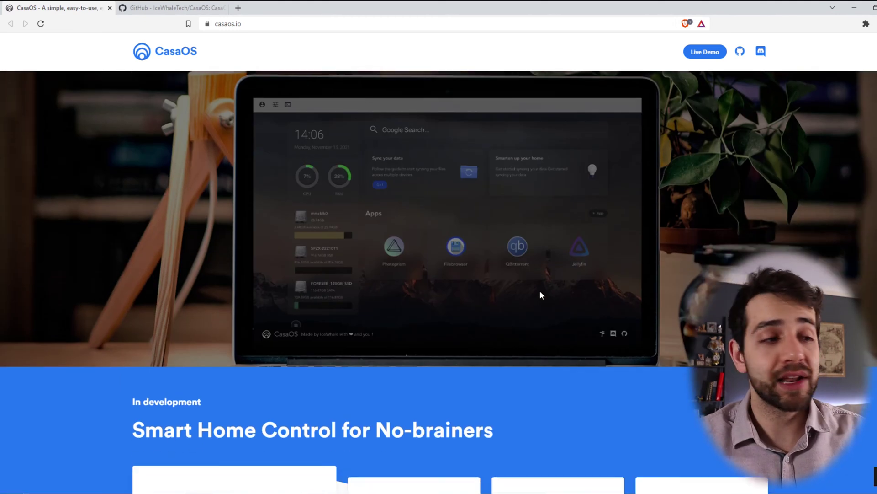
pyautogui.scroll(2, 548, 312)
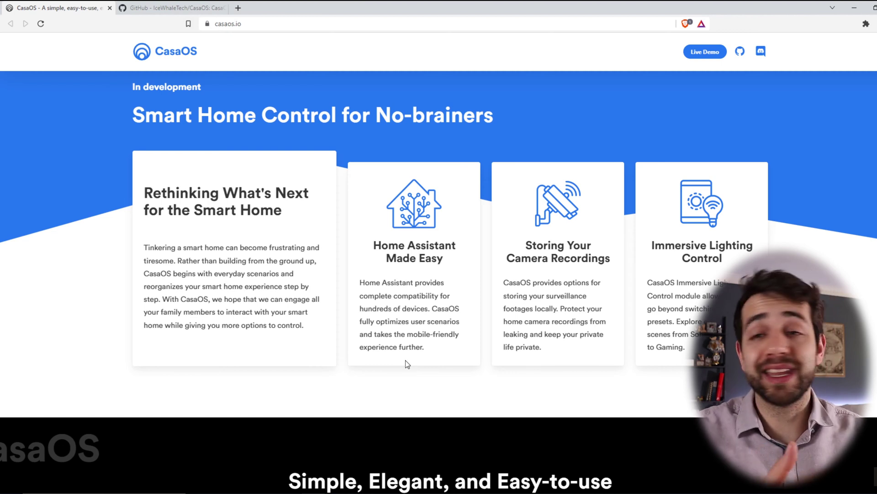
pyautogui.scroll(-8, 405, 361)
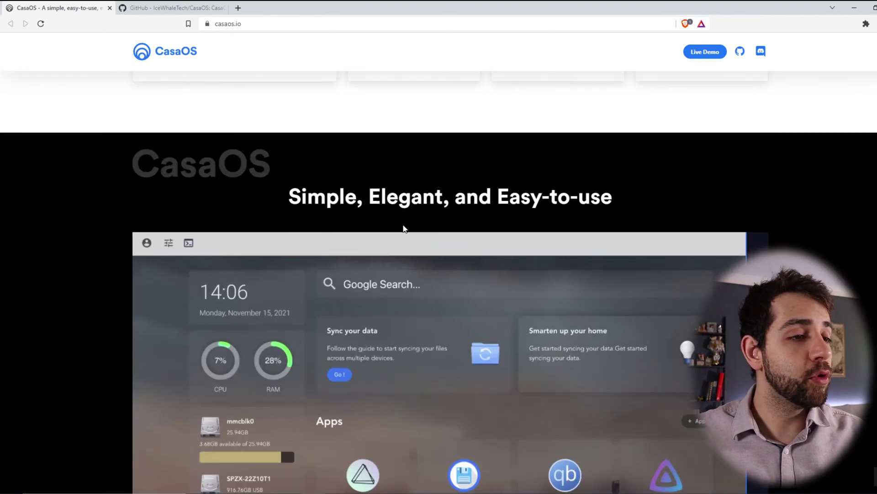
pyautogui.scroll(-2, 395, 214)
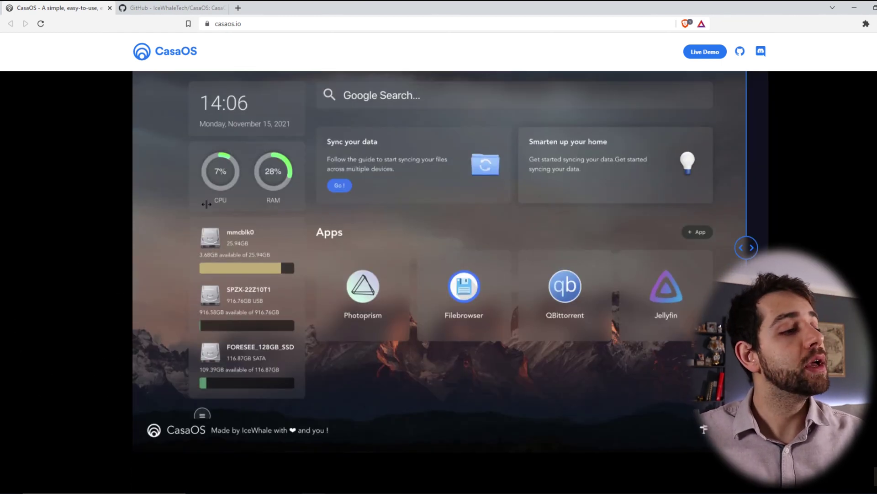
pyautogui.scroll(1, 467, 233)
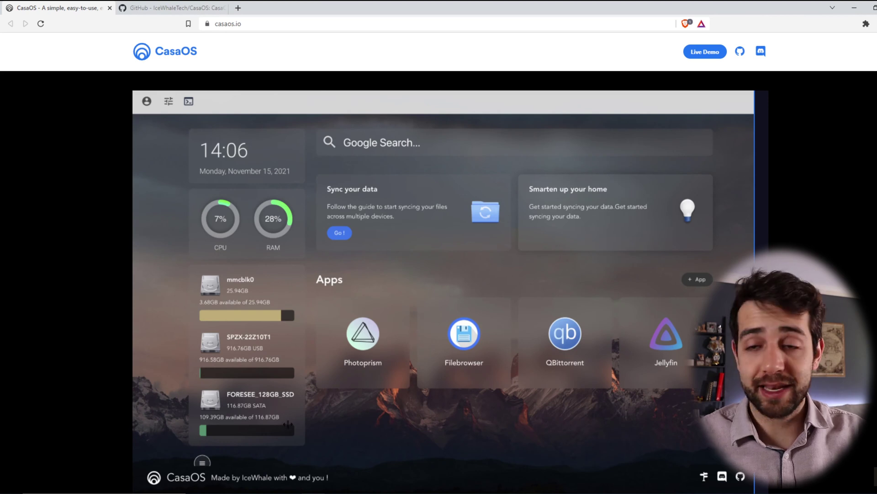
pyautogui.scroll(-10, 287, 300)
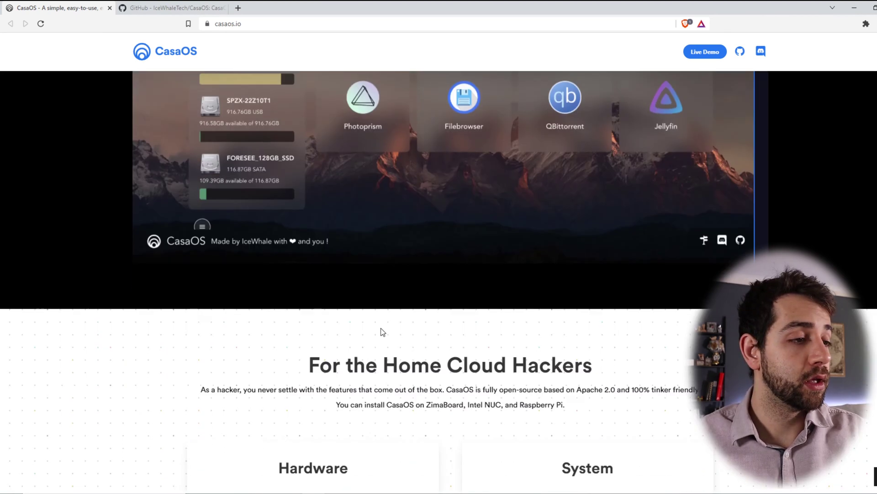
pyautogui.scroll(-2, 511, 191)
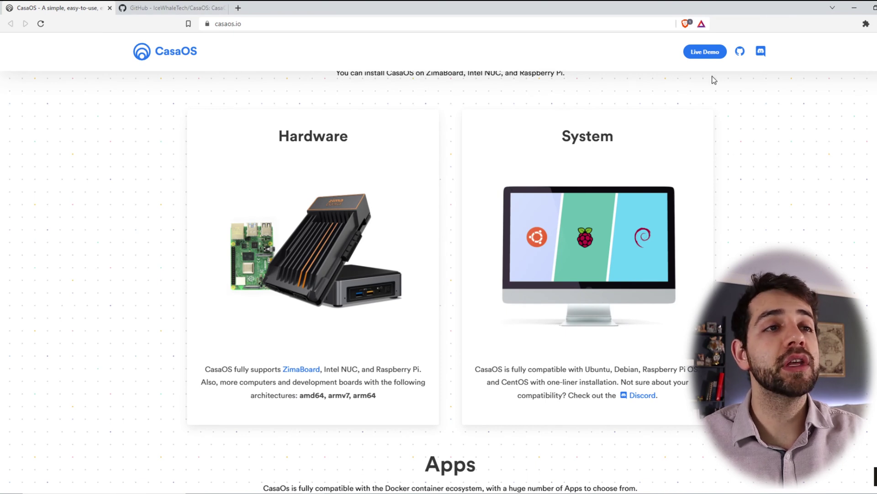
# Note the demo login credentials from Live Demo, then launch the CasaOS demo dashboard.
pyautogui.click(715, 53)
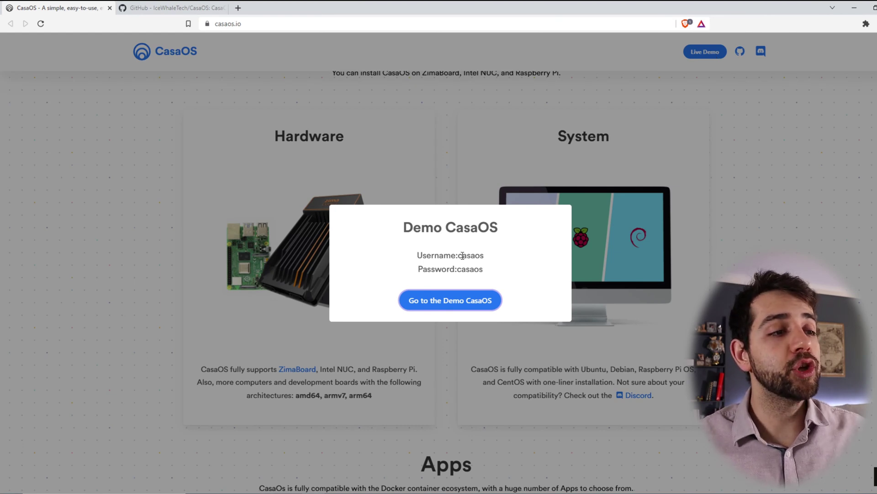
pyautogui.moveTo(462, 255)
pyautogui.mouseDown()
pyautogui.moveTo(484, 255)
pyautogui.moveTo(462, 269)
pyautogui.mouseUp()
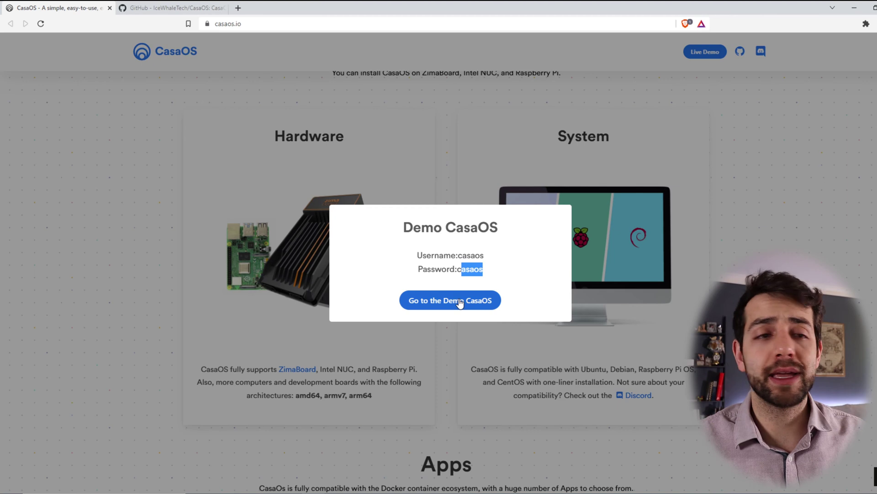
pyautogui.click(459, 301)
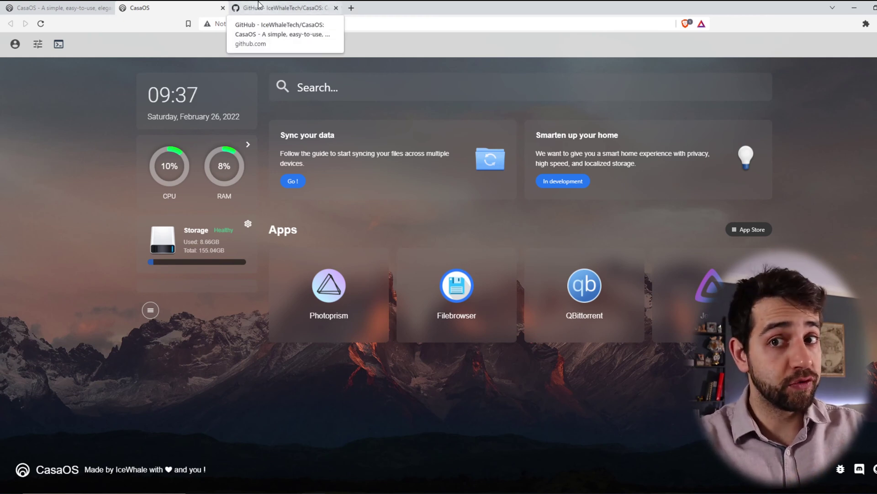
# Expand the usage list and switch to RAM, showing Jellyfin at about 211MB and the 155.04GB storage total.
pyautogui.click(247, 144)
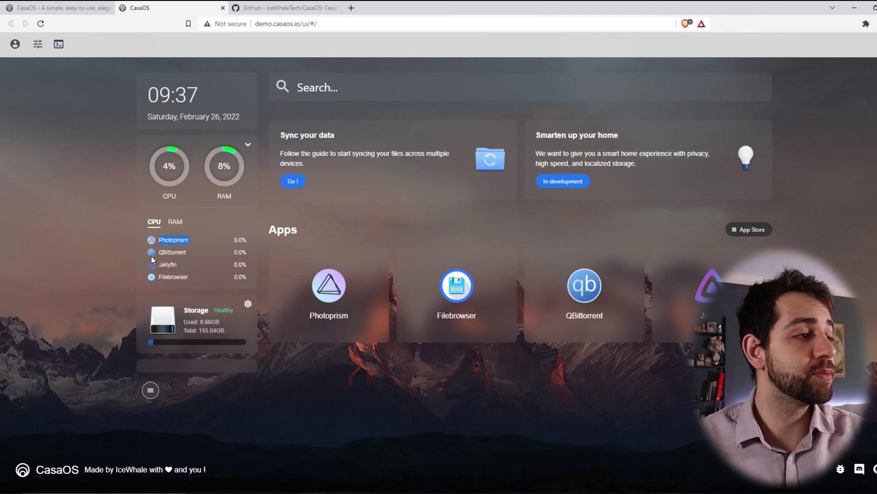
pyautogui.click(178, 226)
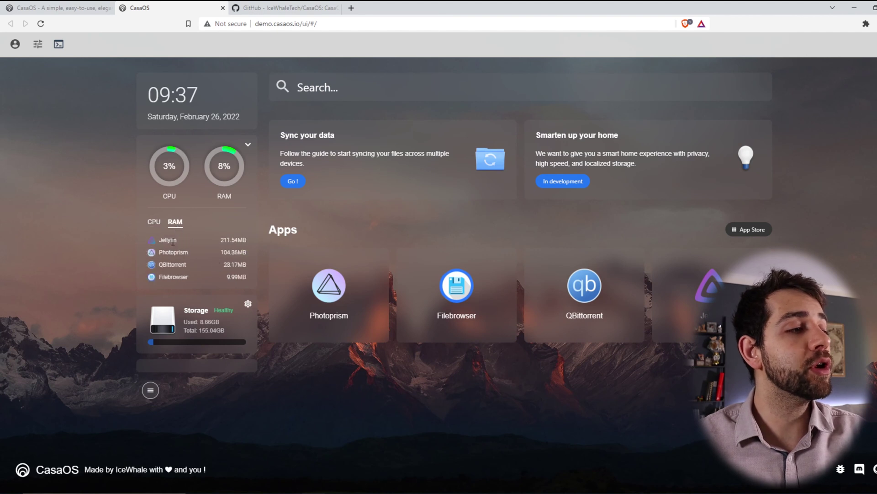
pyautogui.doubleClick(164, 239)
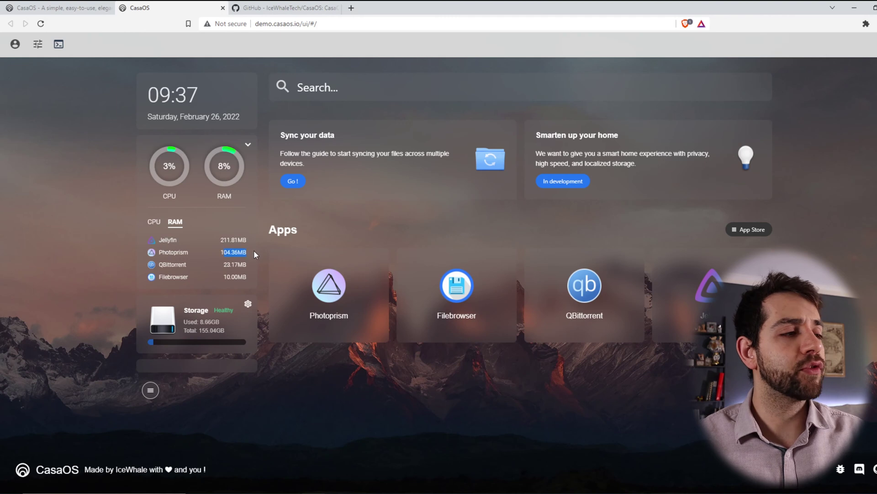
pyautogui.moveTo(220, 251); pyautogui.dragTo(249, 273)
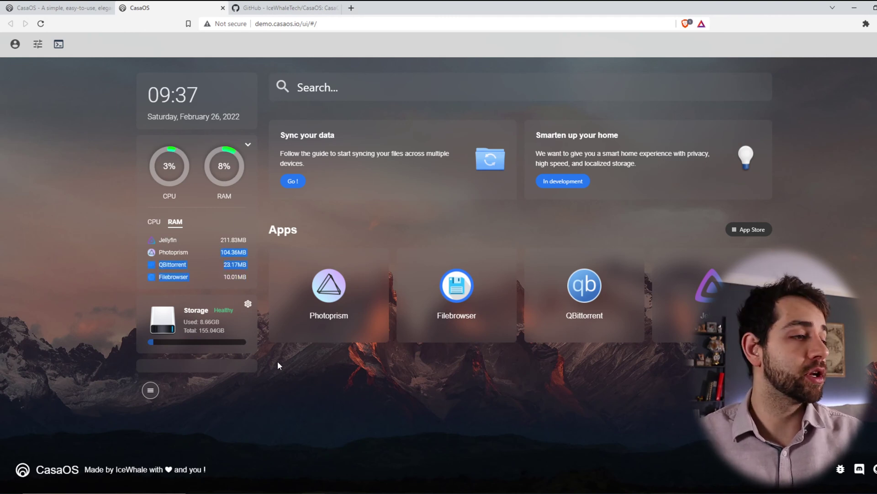
pyautogui.click(188, 314)
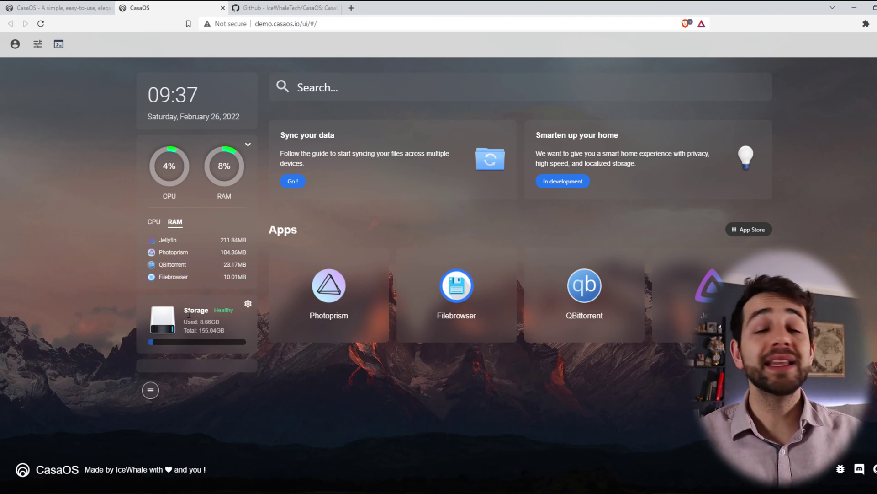
pyautogui.doubleClick(211, 330)
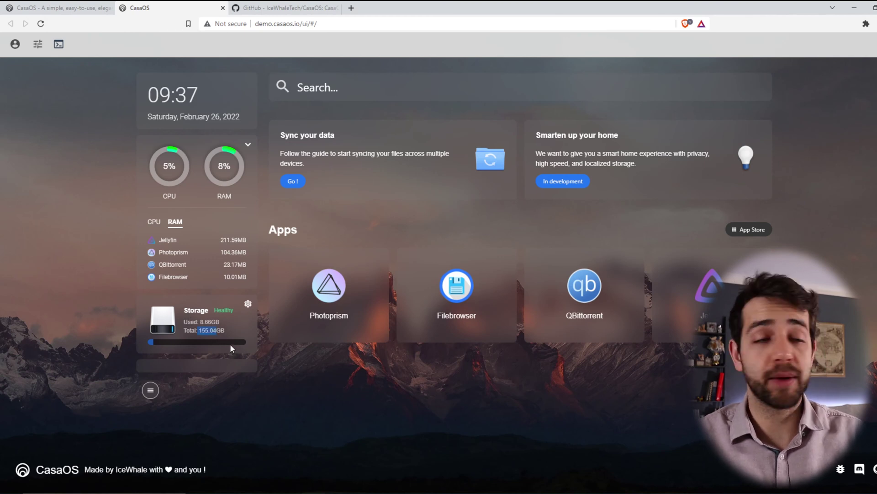
pyautogui.click(247, 303)
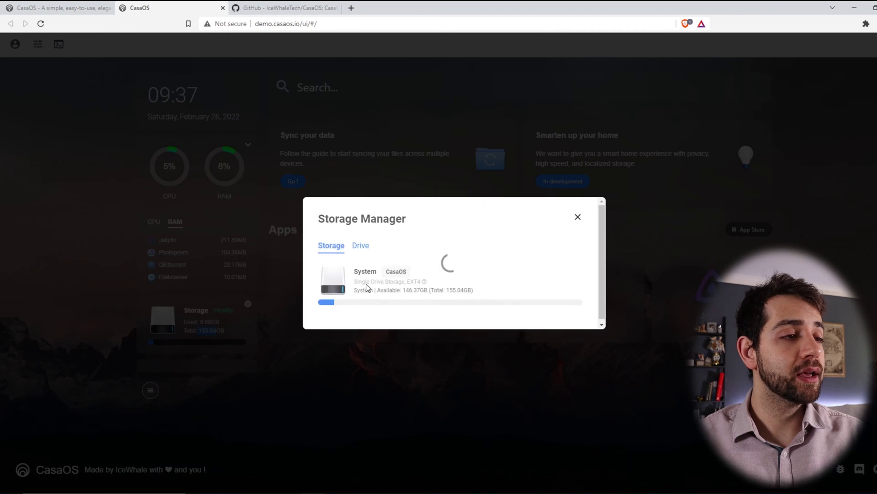
pyautogui.click(361, 244)
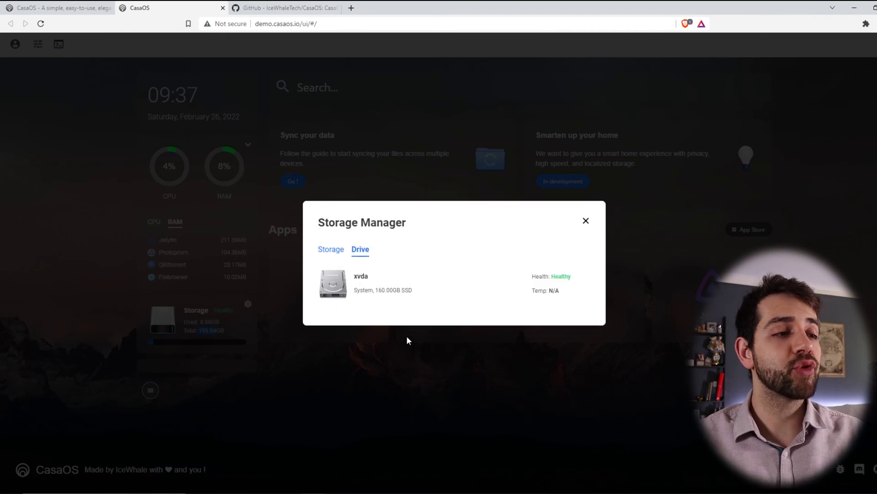
pyautogui.moveTo(411, 291); pyautogui.dragTo(374, 291)
pyautogui.moveTo(545, 276); pyautogui.dragTo(577, 273)
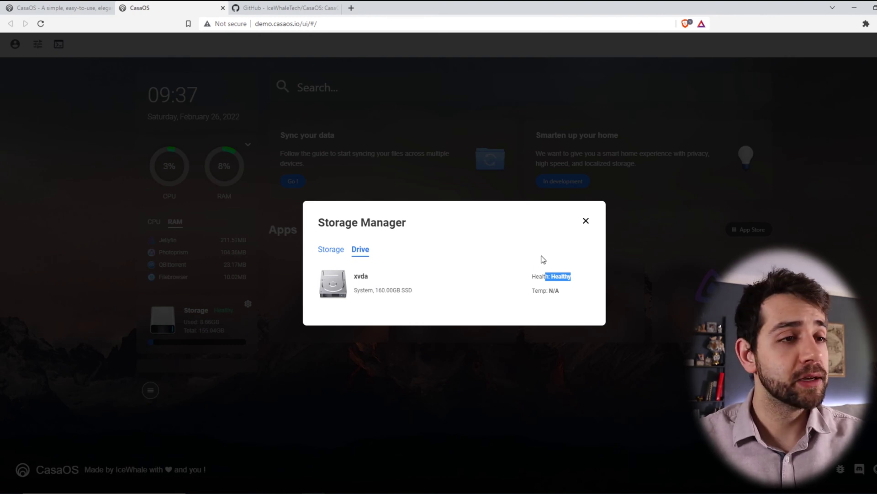
pyautogui.click(587, 221)
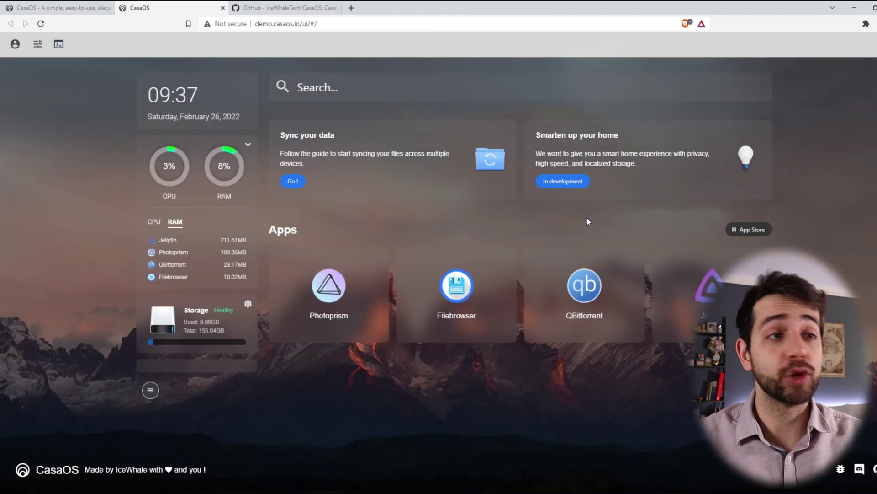
pyautogui.click(150, 390)
pyautogui.doubleClick(170, 316)
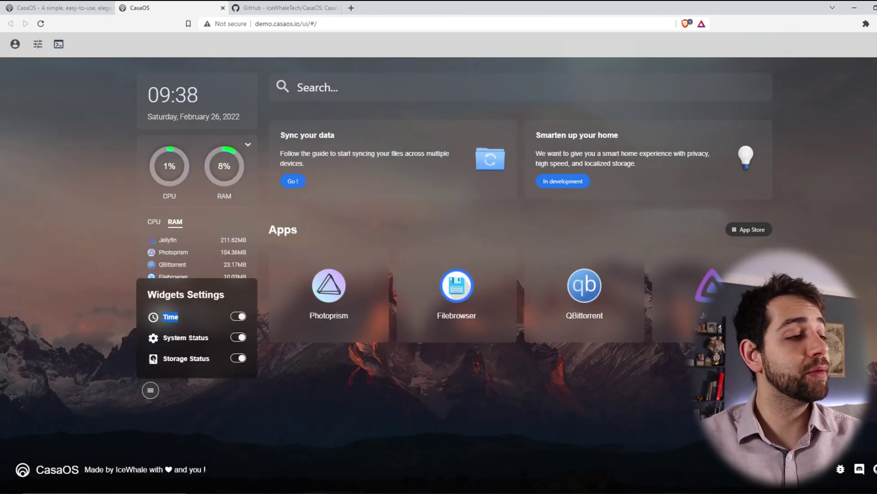
pyautogui.moveTo(170, 338); pyautogui.dragTo(208, 339)
pyautogui.click(238, 357)
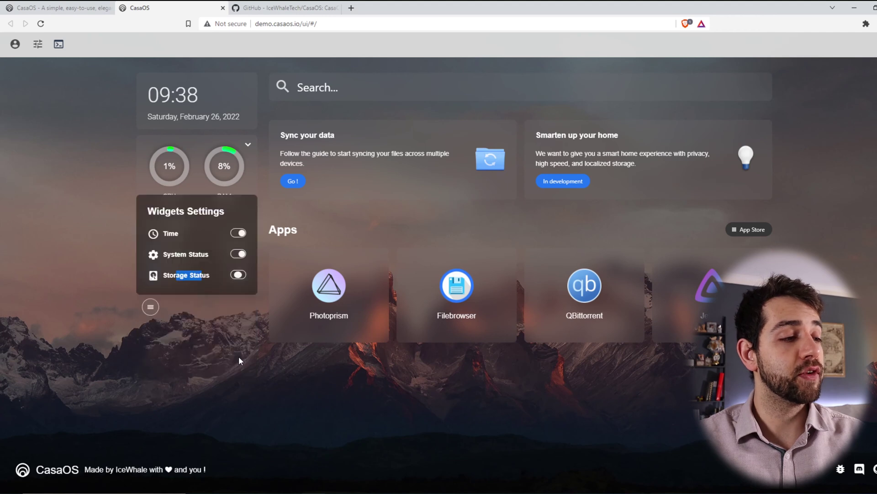
pyautogui.click(238, 274)
pyautogui.click(335, 381)
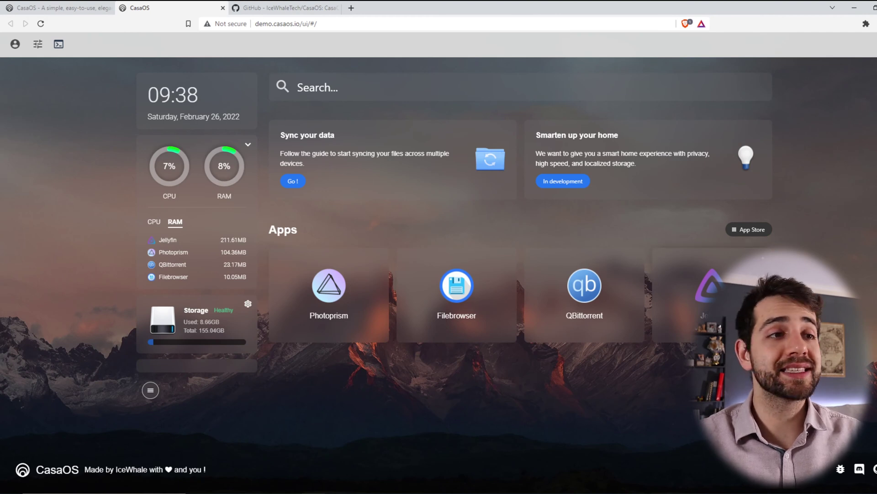
# Open the App Store, start installing Pi-hole, and dismiss the default-password notice.
pyautogui.click(768, 230)
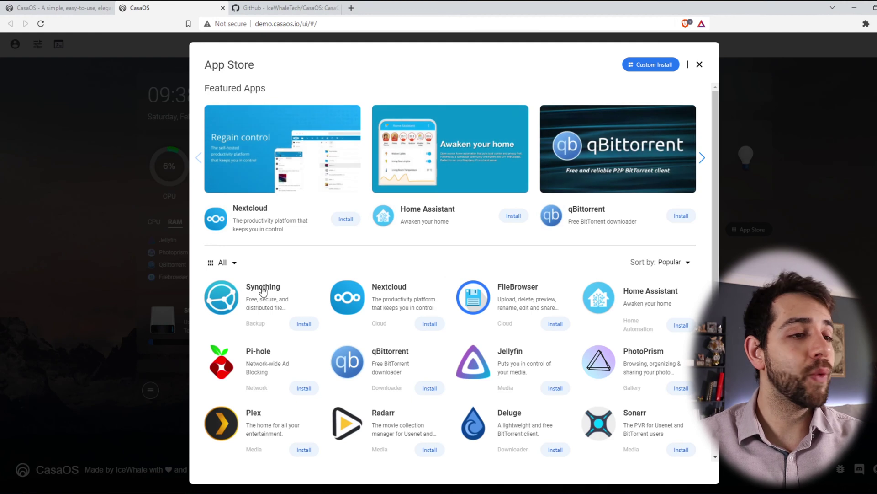
pyautogui.scroll(-1, 646, 303)
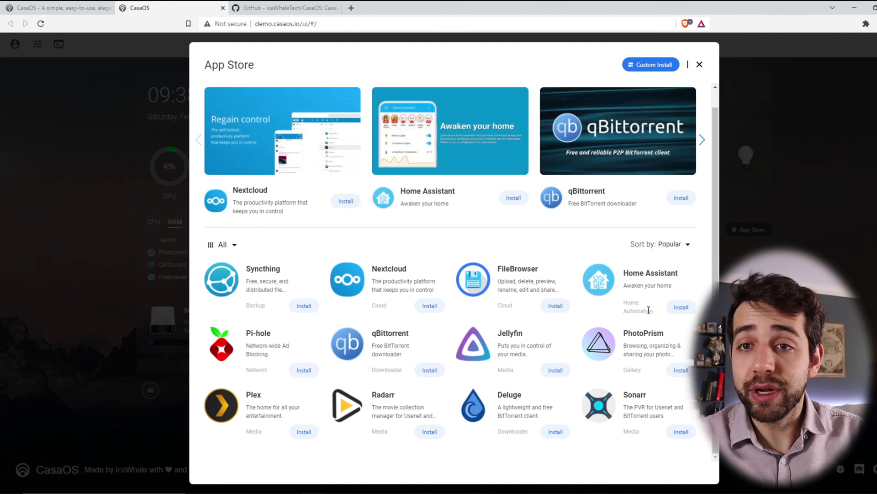
pyautogui.click(316, 374)
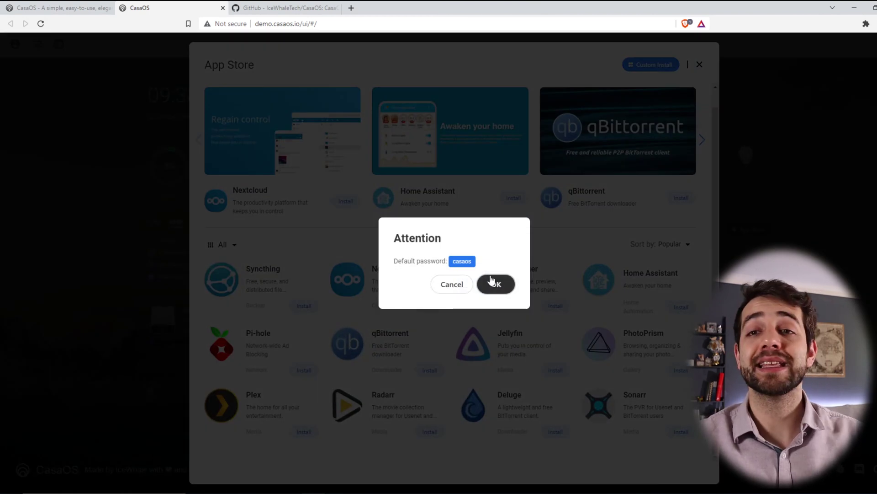
pyautogui.click(453, 295)
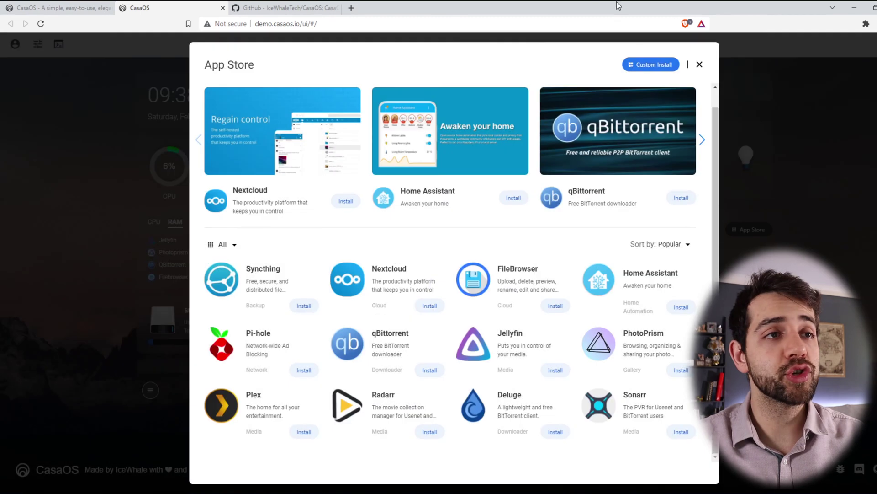
# Review the prefilled Pi-hole Custom Install form, then close it.
pyautogui.click(653, 66)
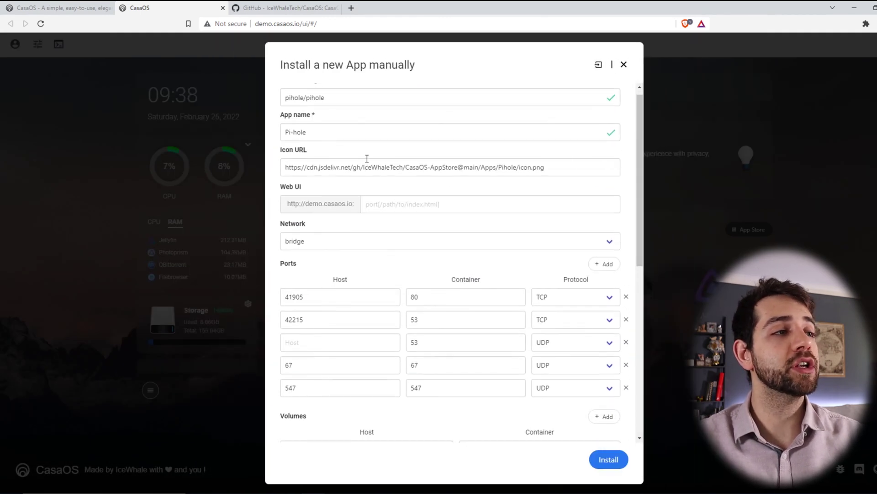
pyautogui.scroll(1, 367, 158)
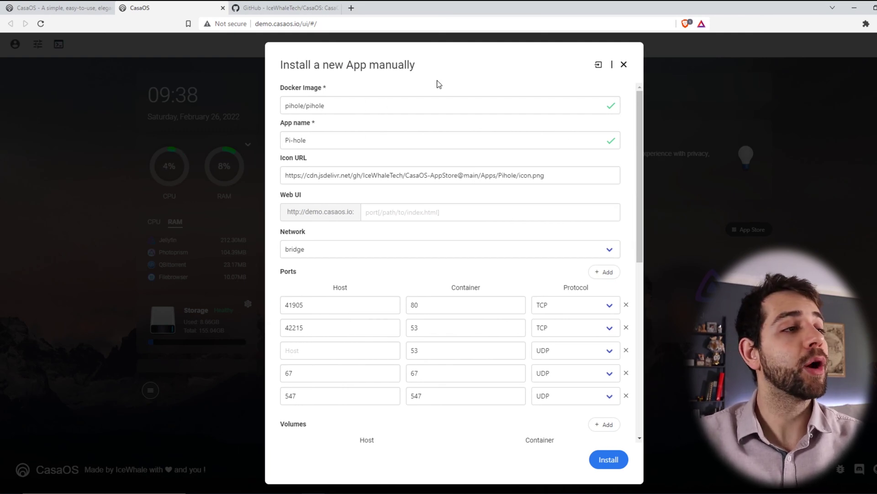
pyautogui.scroll(-1, 402, 221)
pyautogui.scroll(-5, 402, 221)
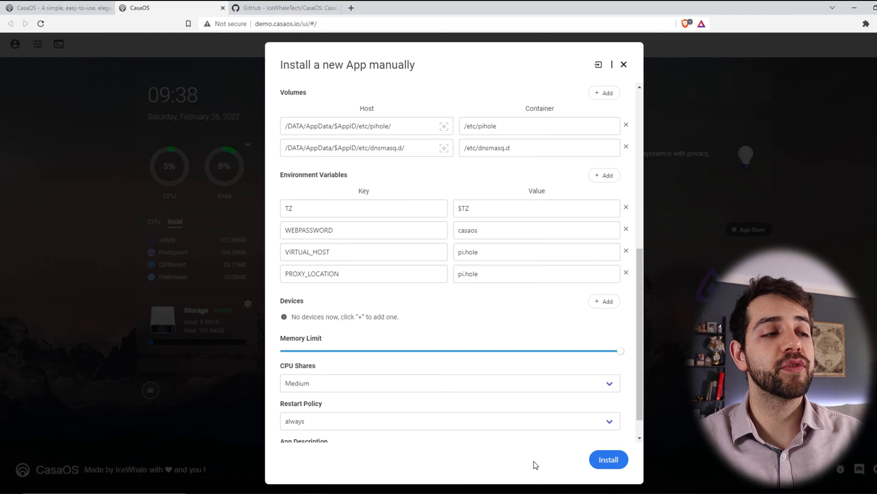
pyautogui.scroll(6, 534, 388)
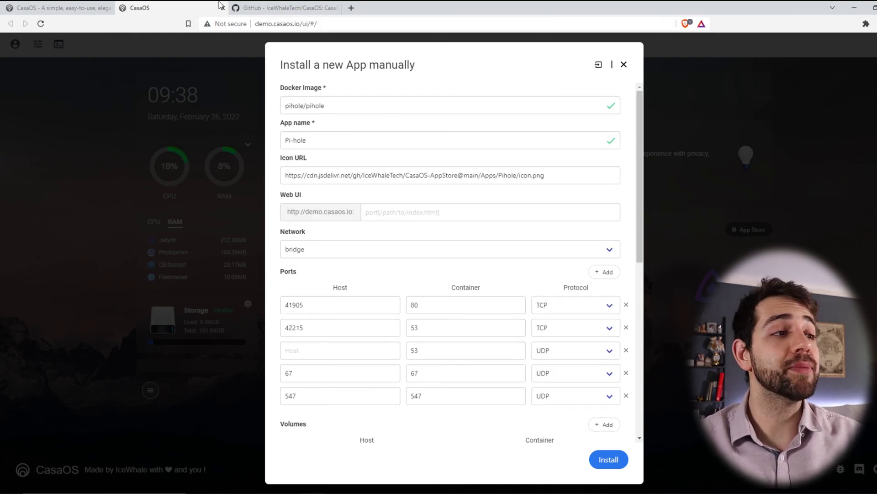
pyautogui.click(624, 65)
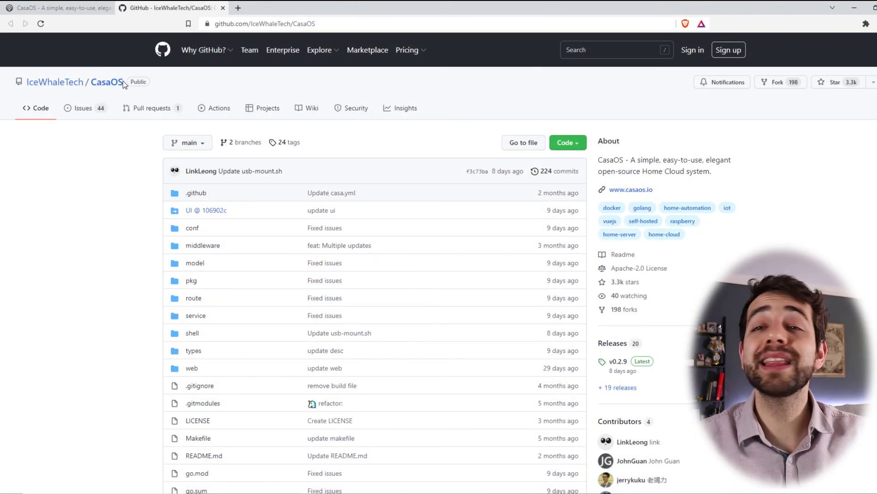
# Scroll the README down to the quick-setup section and select the wget install command.
pyautogui.scroll(-4, 82, 138)
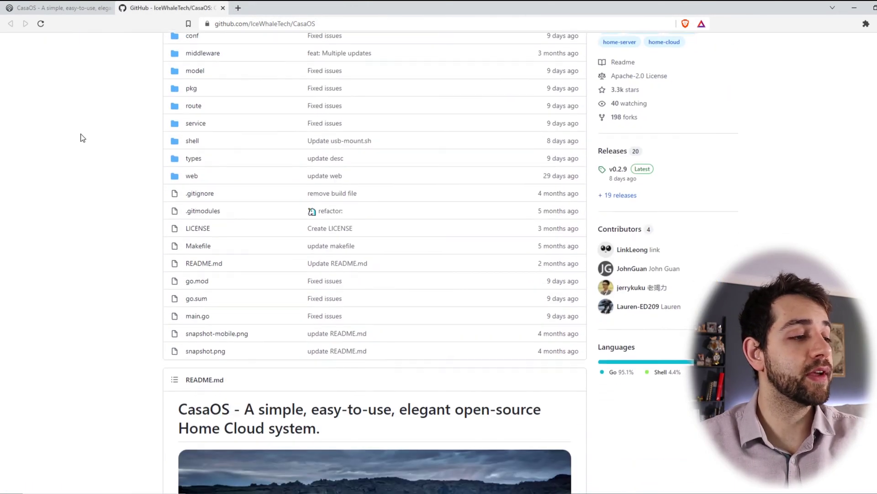
pyautogui.scroll(-8, 82, 138)
pyautogui.scroll(-3, 340, 254)
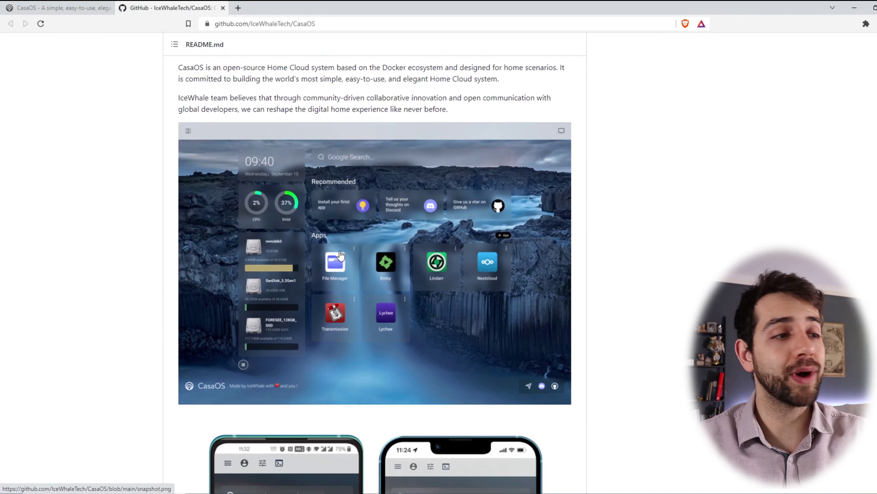
pyautogui.scroll(-8, 341, 255)
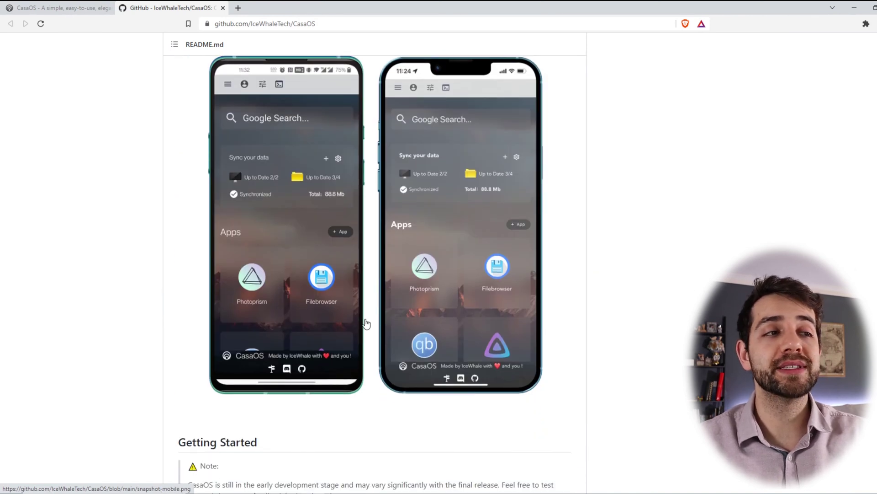
pyautogui.scroll(-7, 544, 269)
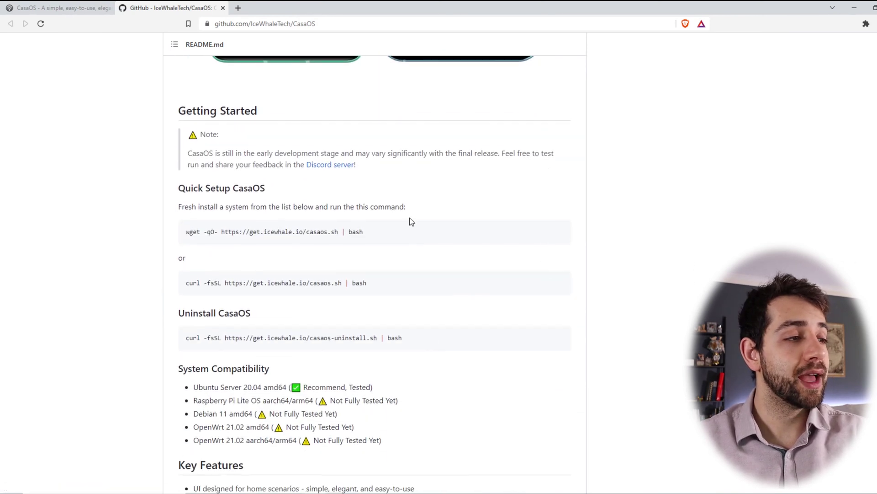
pyautogui.moveTo(415, 232); pyautogui.dragTo(172, 241)
pyautogui.hotkey('ctrl', 'c')
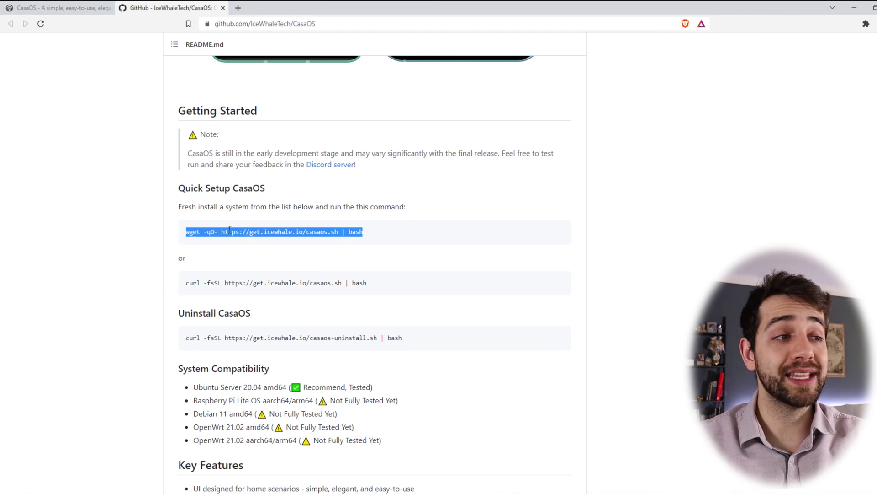
# Highlight the System Compatibility entries: recommended Ubuntu Server 20.04, Raspberry Pi and Debian.
pyautogui.scroll(-4, 261, 254)
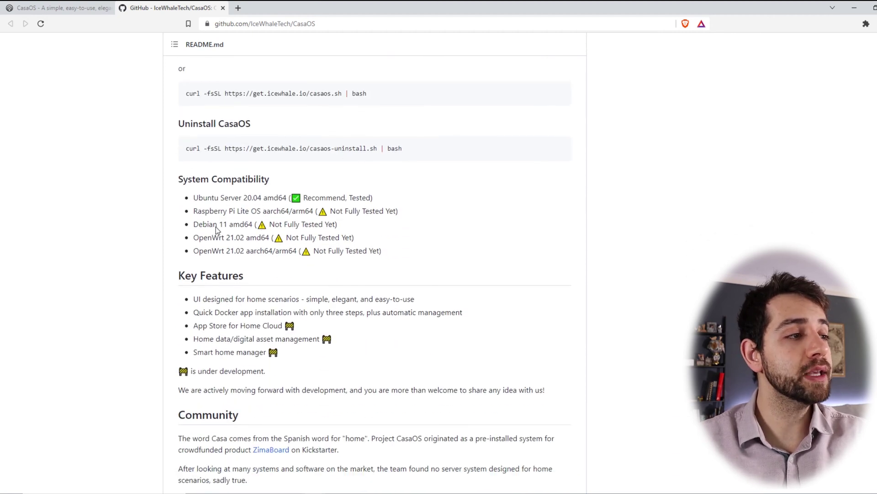
pyautogui.moveTo(188, 179); pyautogui.dragTo(270, 183)
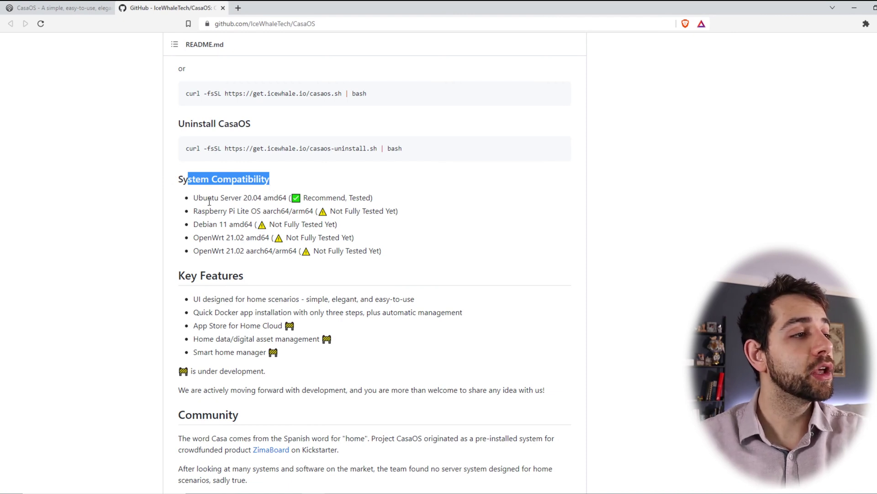
pyautogui.moveTo(207, 198); pyautogui.dragTo(397, 196)
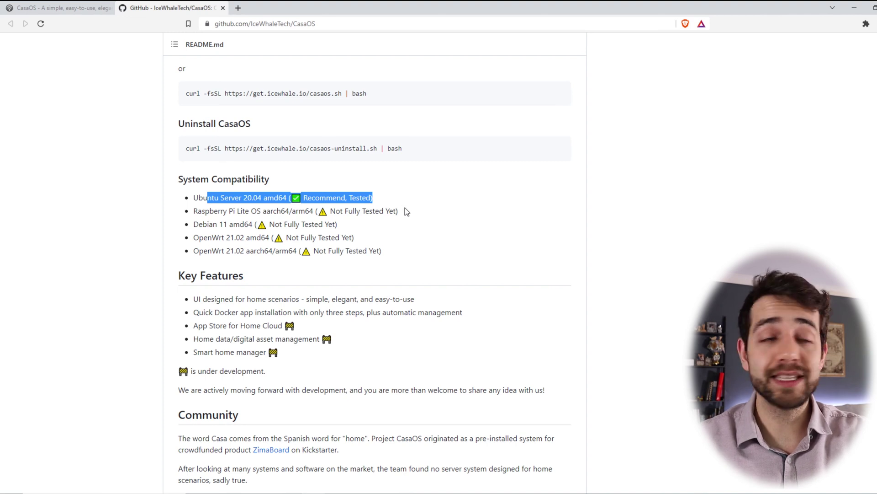
pyautogui.moveTo(204, 205); pyautogui.dragTo(220, 232)
pyautogui.click(343, 211)
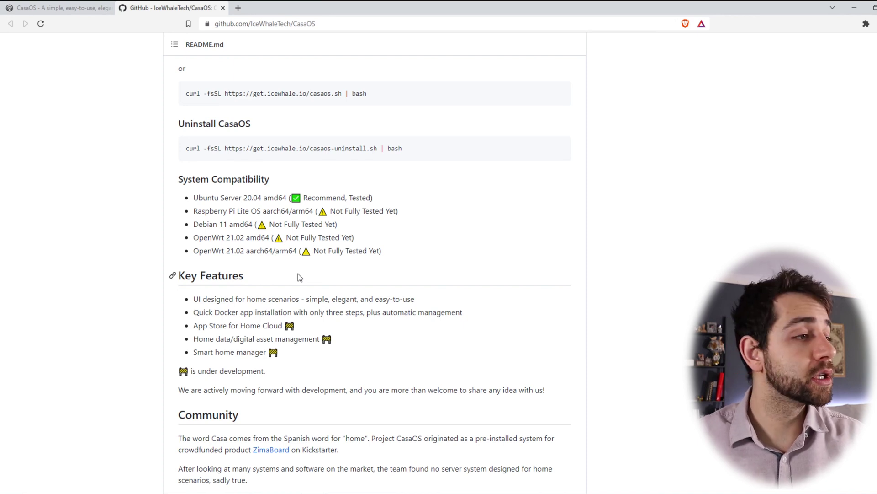
pyautogui.scroll(-2, 298, 274)
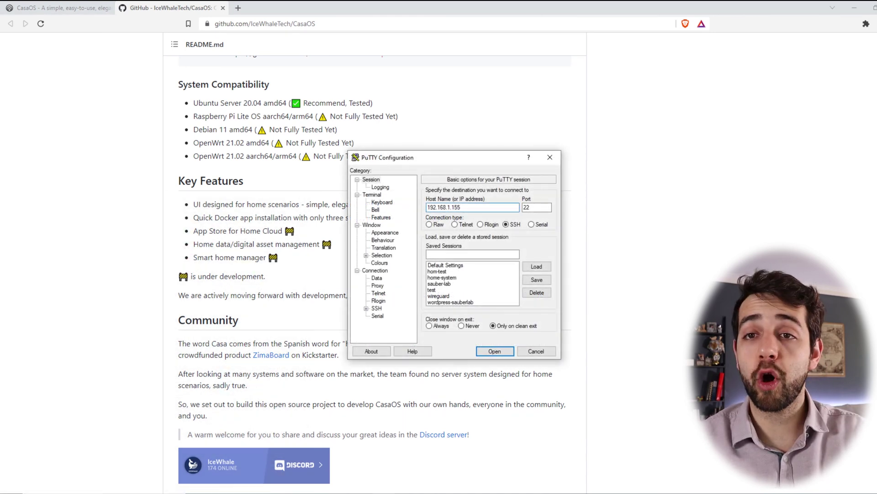
# Connect to 192.168.1.155 over SSH, log in with the server account, and maximize the terminal.
pyautogui.press('Return')
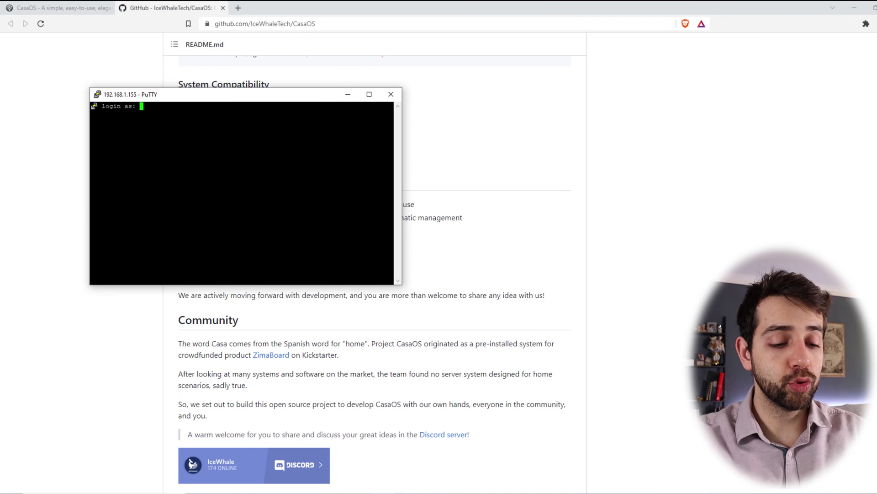
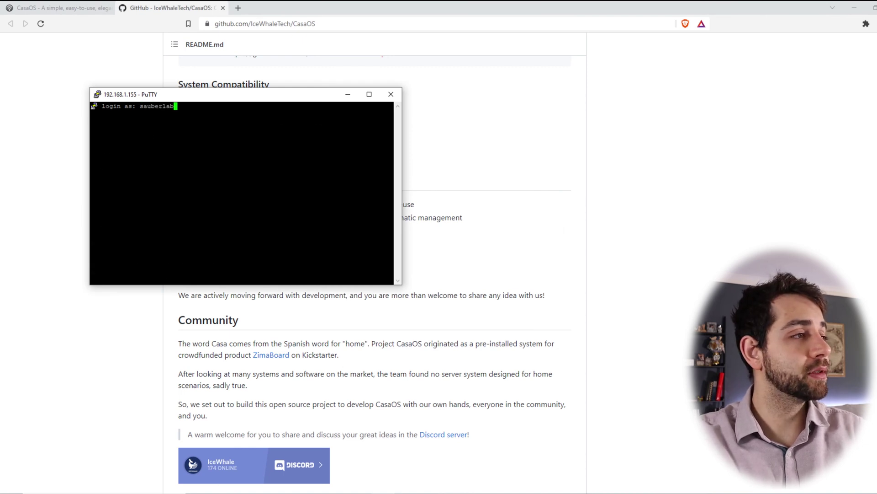
pyautogui.press('Return')
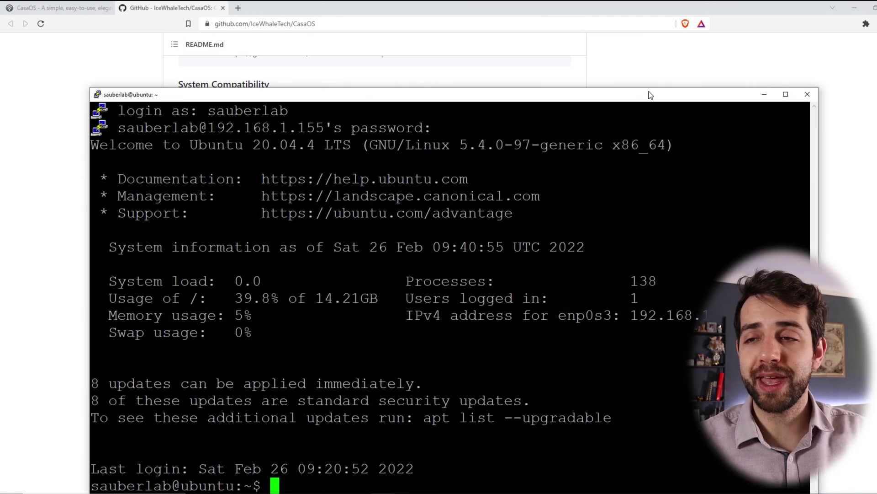
pyautogui.doubleClick(650, 93)
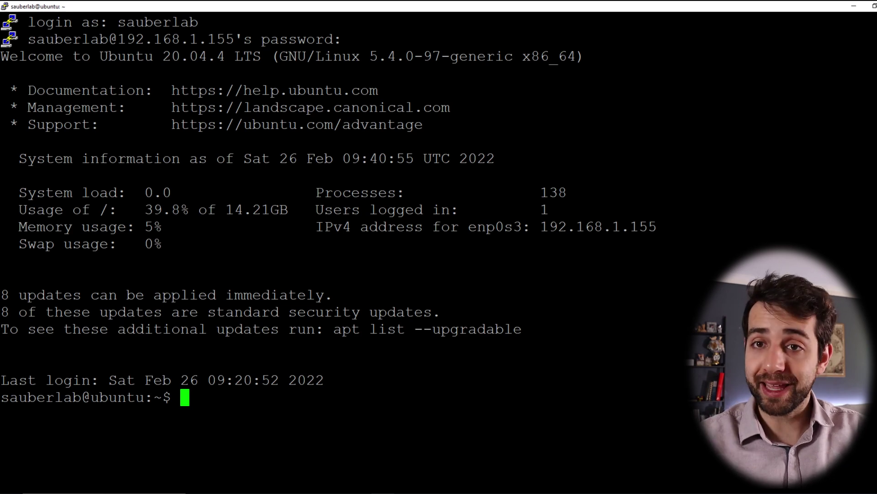
# Become root with sudo su, return to the home directory, and clear the screen.
pyautogui.write('sudo su')
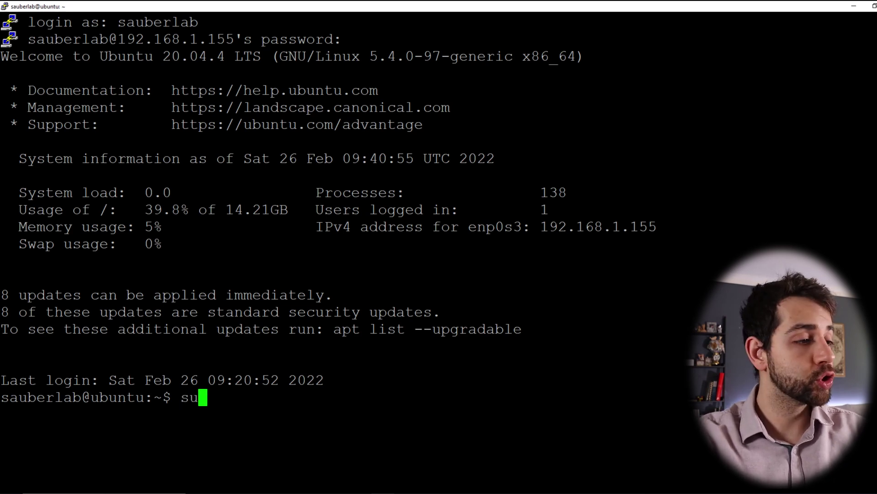
pyautogui.press('Return')
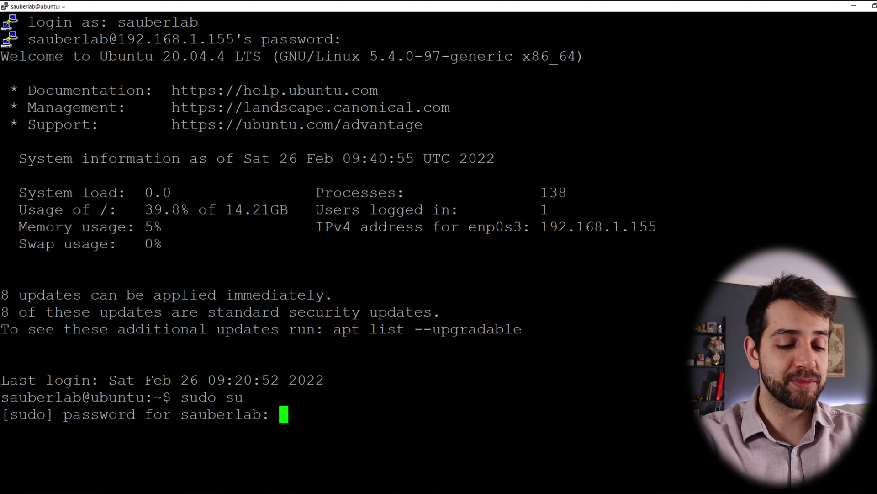
pyautogui.press('Return')
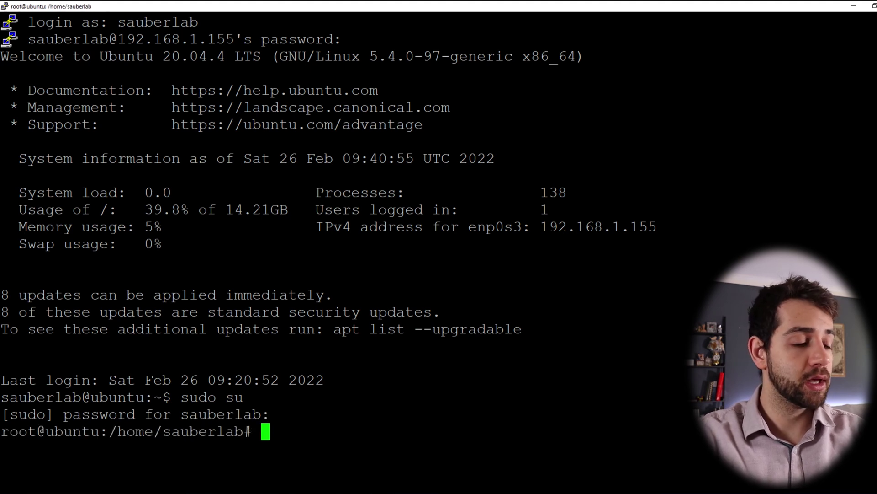
pyautogui.write('cd')
pyautogui.press('Return')
pyautogui.write('clear')
pyautogui.press('Return')
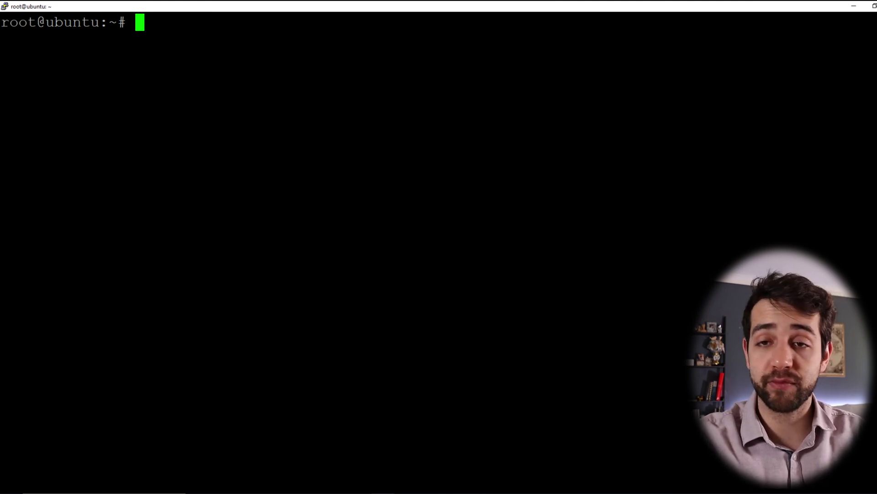
# Run apt-get update, then apt-get upgrade.
pyautogui.write('apt-')
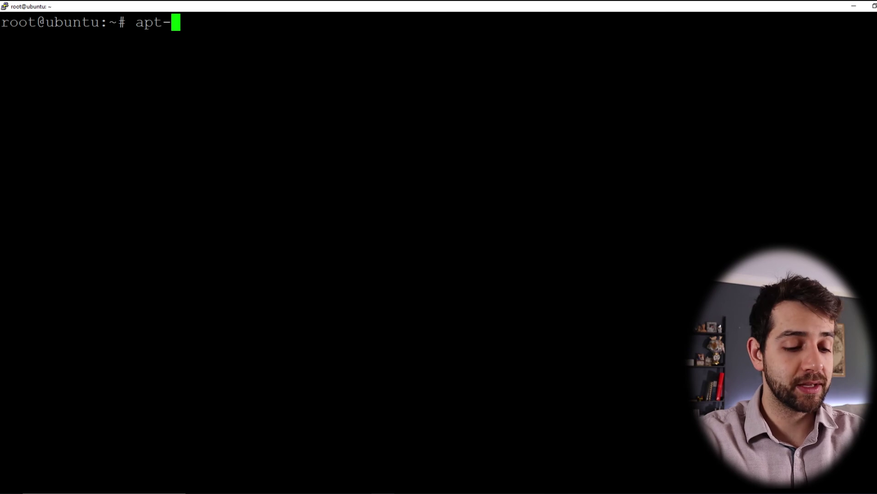
pyautogui.write('get updte')
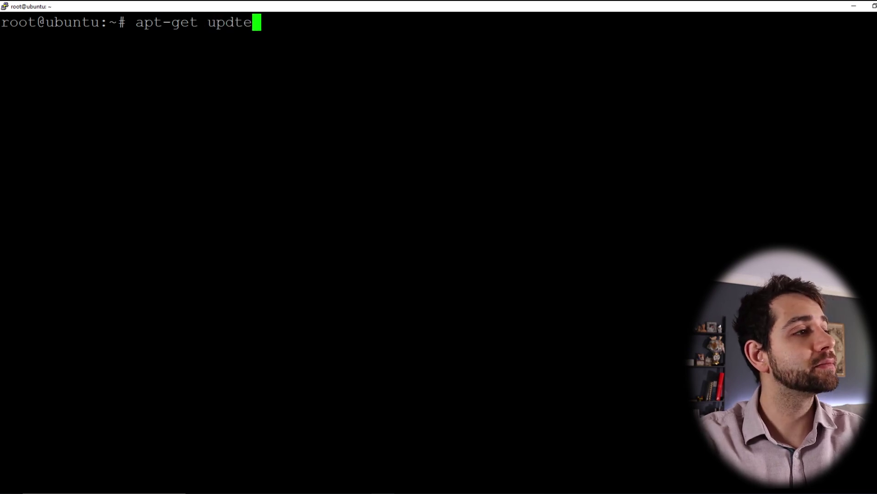
pyautogui.press('BackSpace')
pyautogui.press('BackSpace')
pyautogui.write('ate')
pyautogui.press('Return')
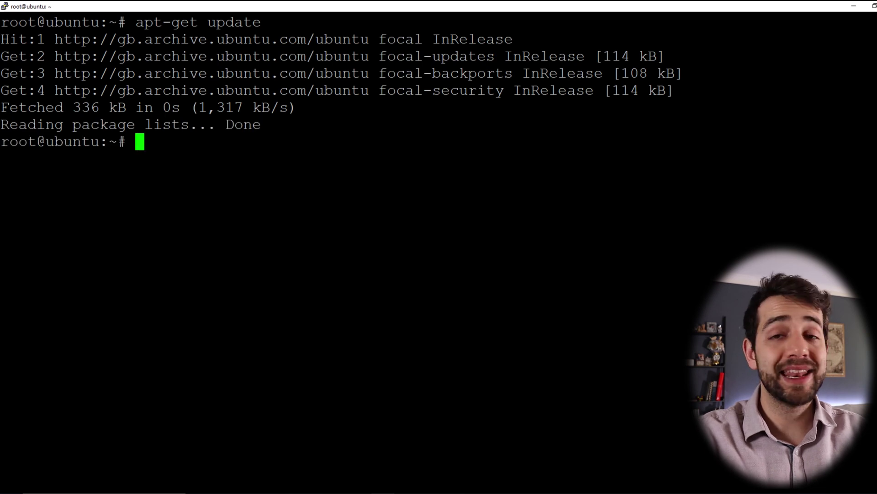
pyautogui.press('Up')
pyautogui.press('BackSpace')
pyautogui.press('BackSpace')
pyautogui.press('BackSpace')
pyautogui.press('BackSpace')
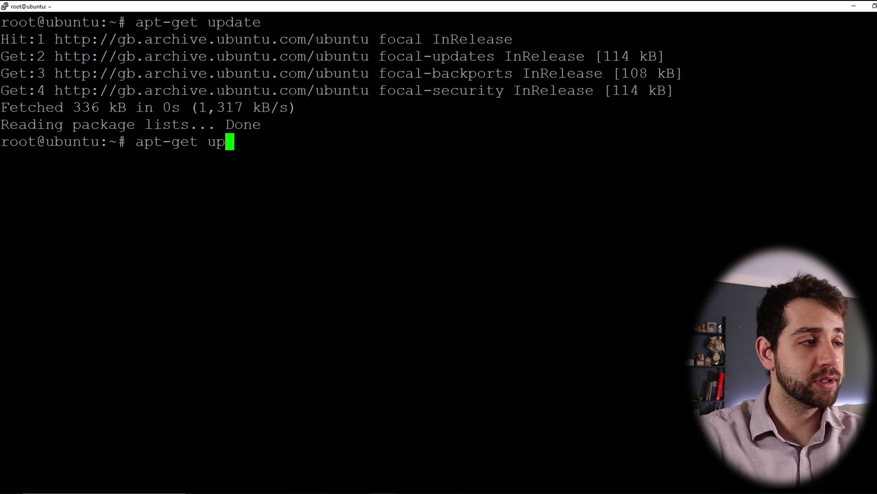
pyautogui.write('grade')
pyautogui.press('Return')
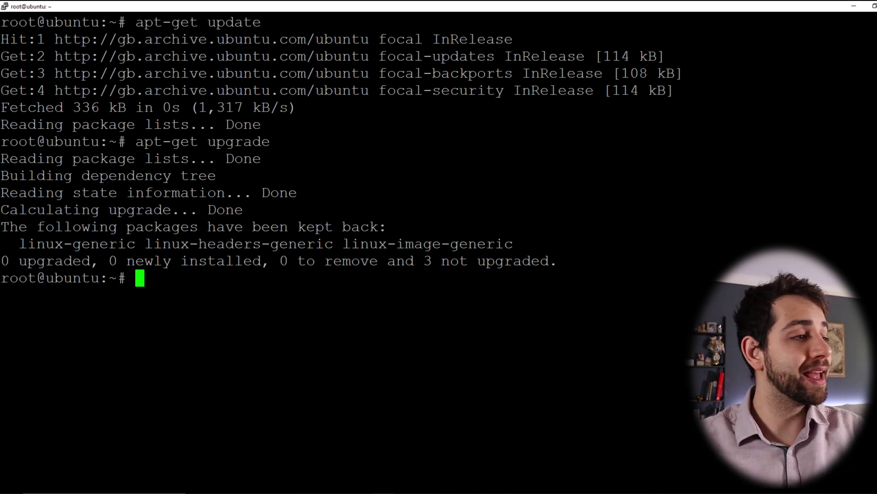
pyautogui.press('shift+Insert')
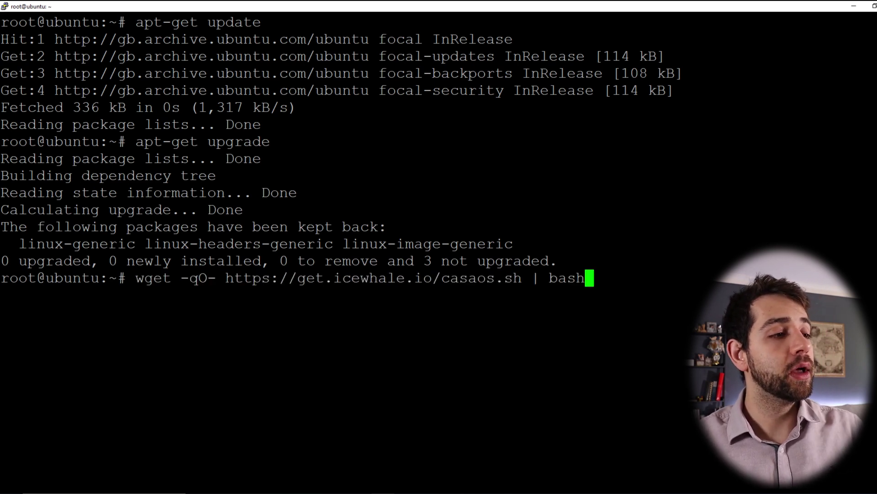
pyautogui.press('Return')
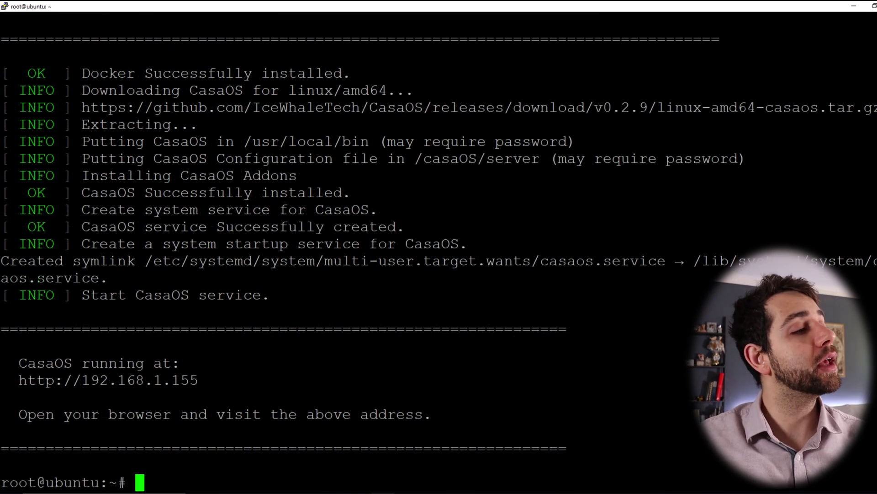
pyautogui.moveTo(18, 90); pyautogui.dragTo(291, 295)
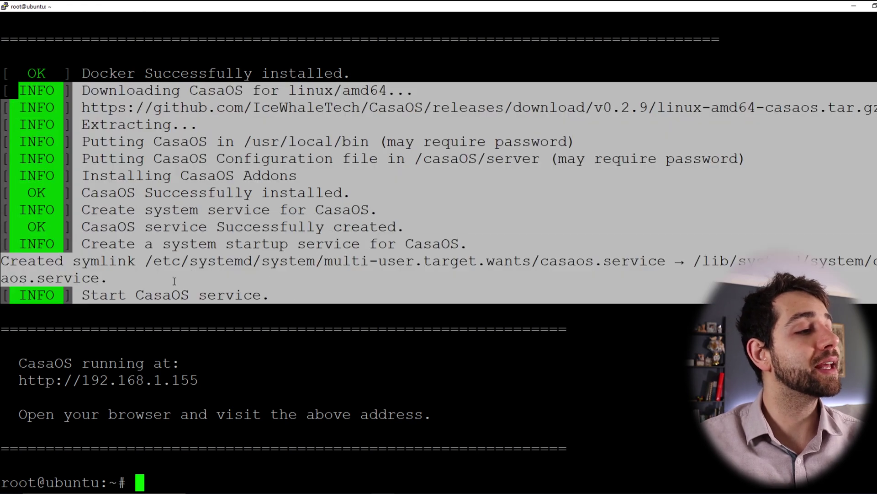
pyautogui.moveTo(118, 295); pyautogui.dragTo(207, 329)
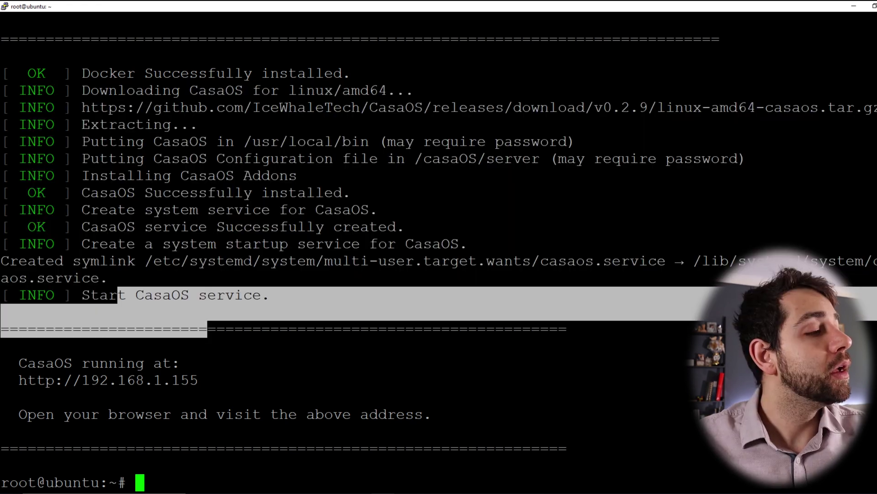
pyautogui.moveTo(10, 380); pyautogui.dragTo(199, 379)
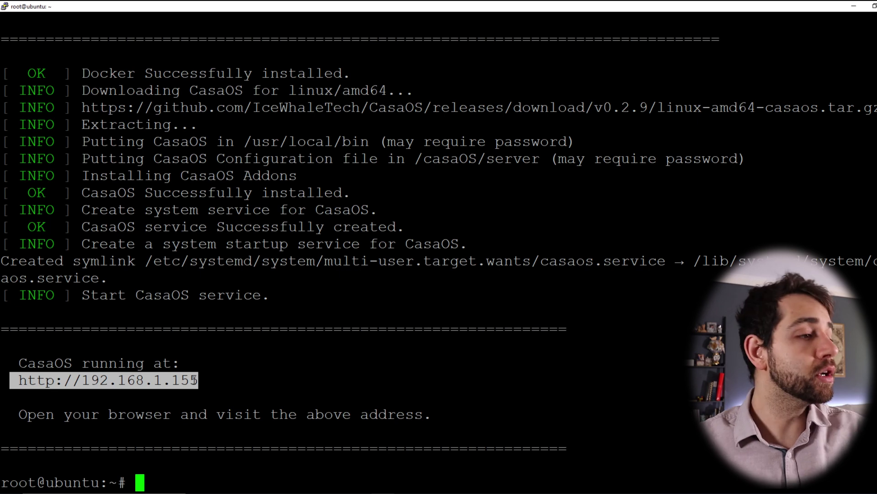
pyautogui.hotkey('ctrl', 'c')
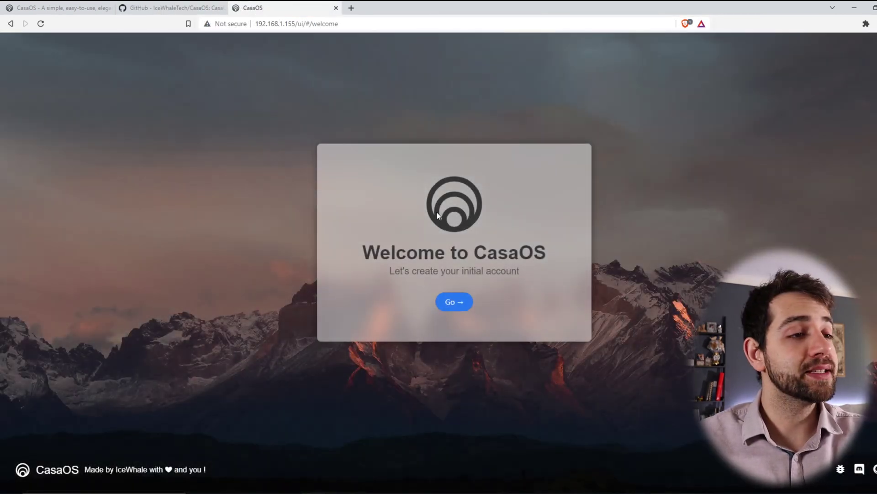
# Enter a username and a matching password and confirmation on the welcome page, then submit Create.
pyautogui.click(458, 306)
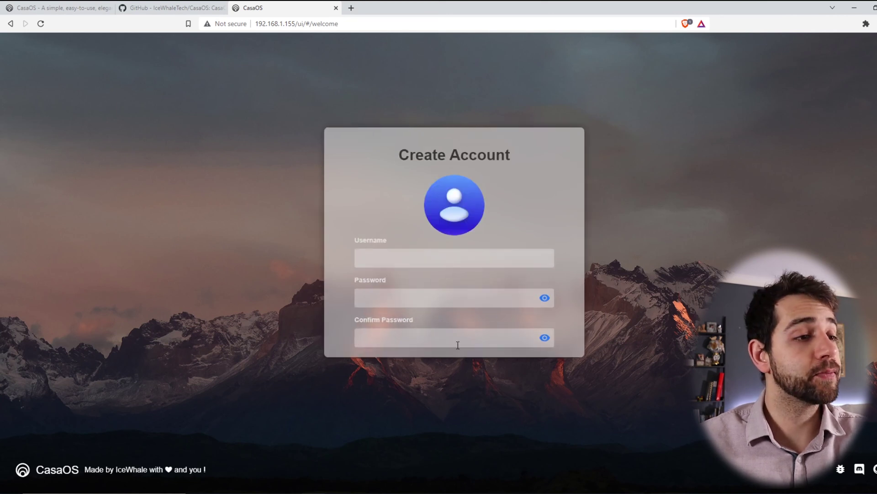
pyautogui.click(400, 247)
pyautogui.write('sauberlab')
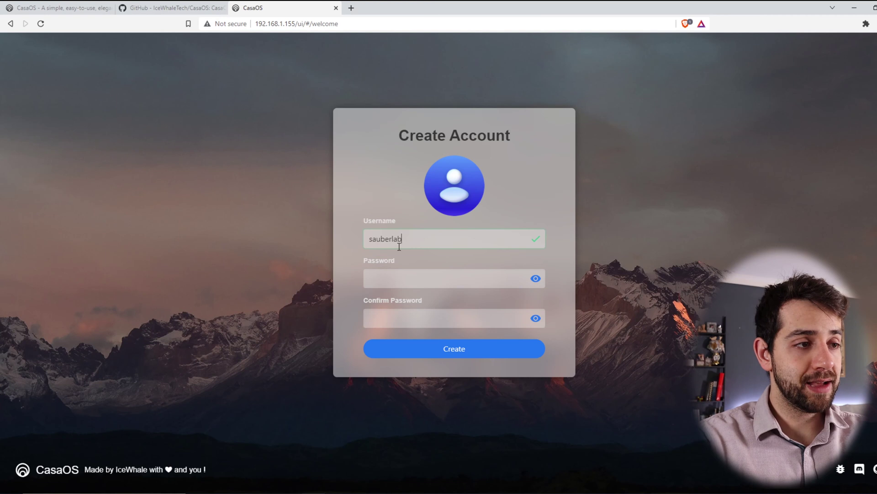
pyautogui.press('Tab')
pyautogui.write('*********')
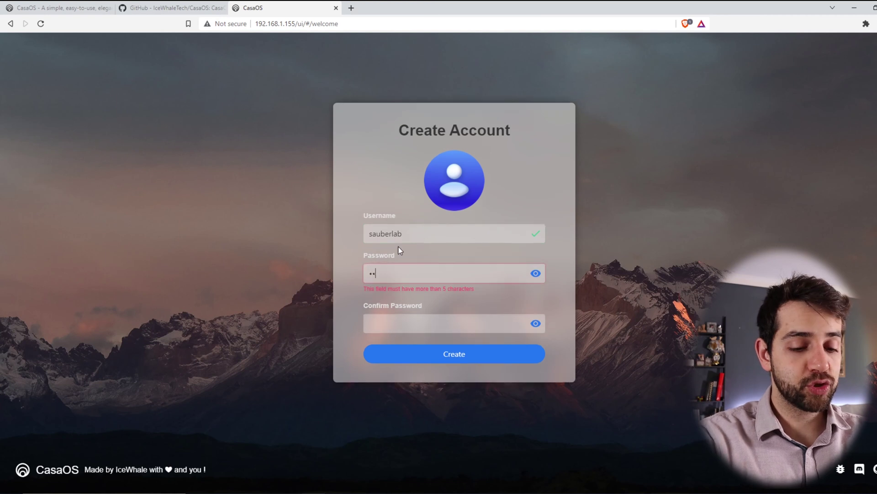
pyautogui.press('Tab')
pyautogui.write('*********')
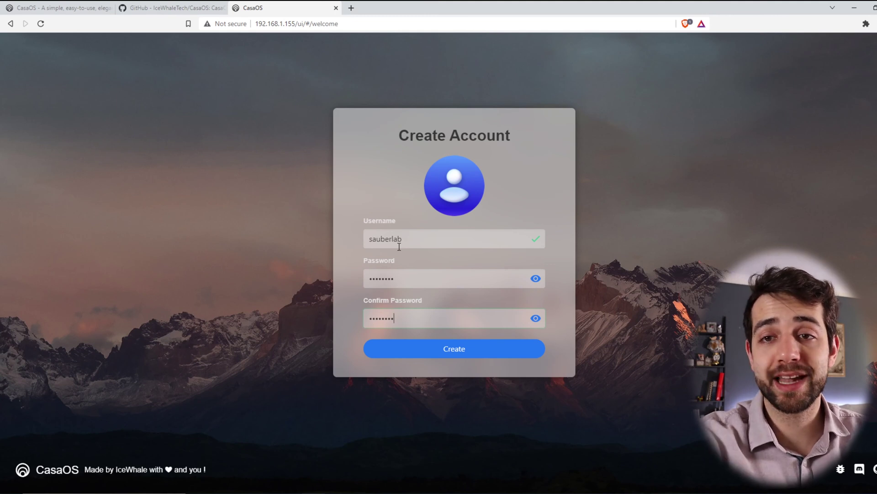
pyautogui.press('Return')
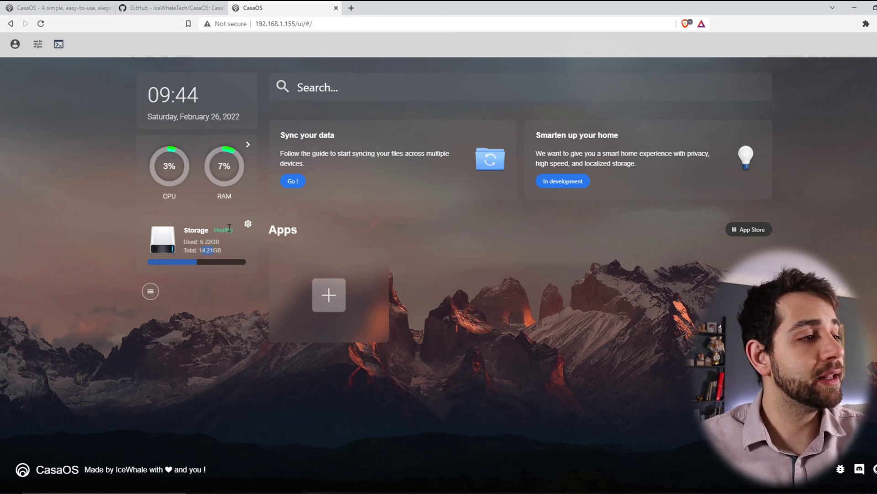
# Inspect the storage manager's drive list: sda, 30.00GB HDD, status Healthy.
pyautogui.click(248, 224)
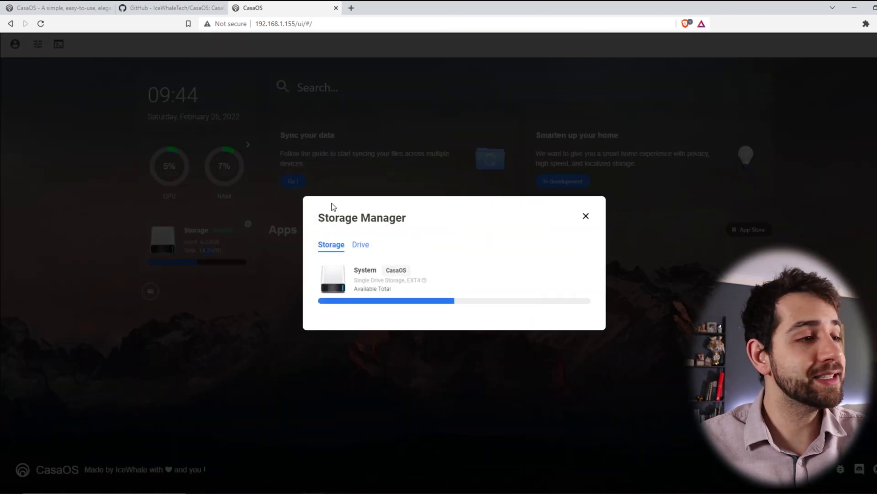
pyautogui.click(363, 245)
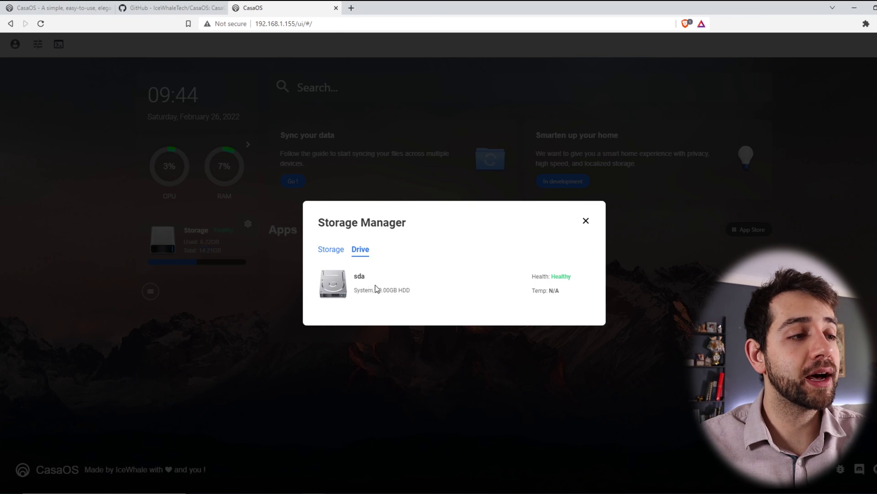
pyautogui.moveTo(369, 290); pyautogui.dragTo(389, 289)
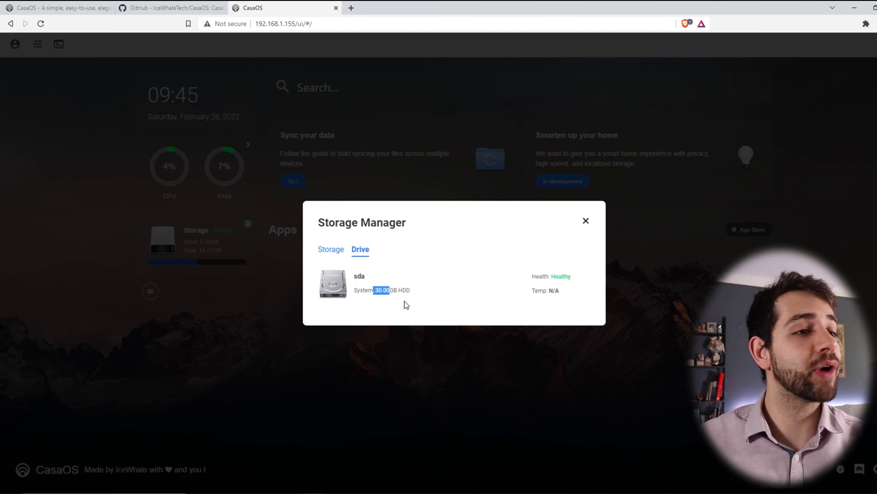
pyautogui.moveTo(402, 289); pyautogui.dragTo(407, 290)
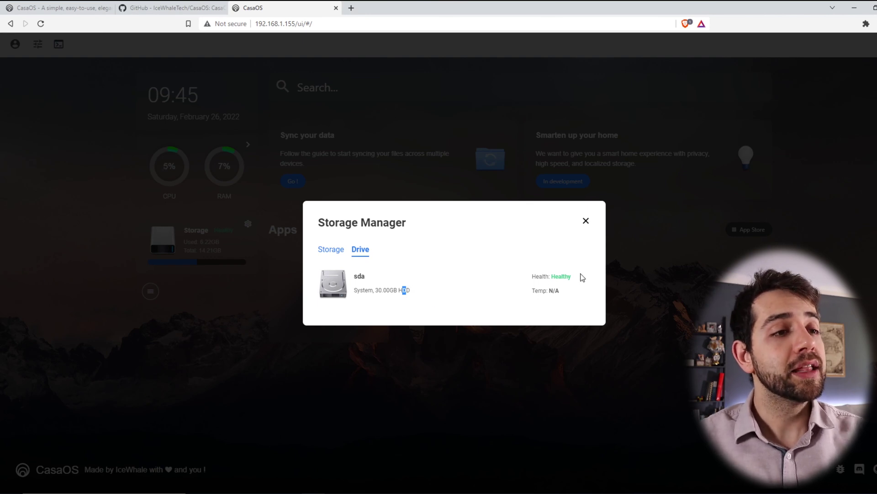
pyautogui.moveTo(579, 276); pyautogui.dragTo(519, 280)
# Close the storage manager and expand the per-app CPU/RAM usage card.
pyautogui.click(338, 250)
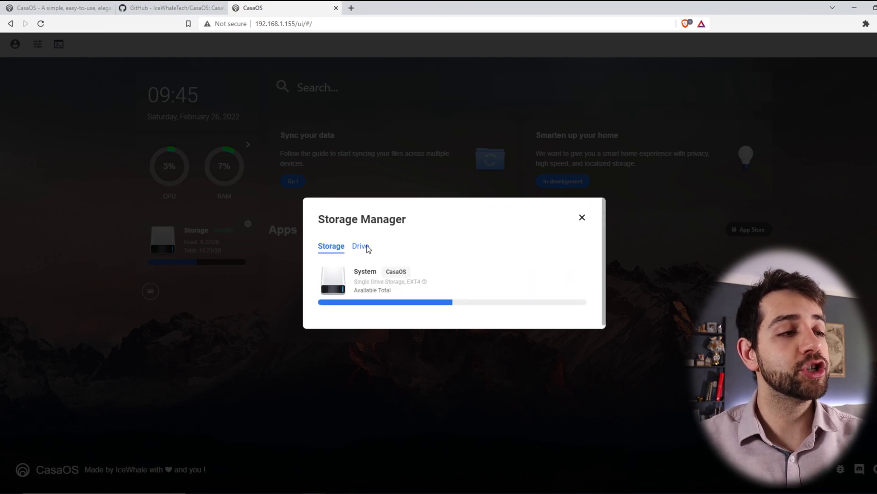
pyautogui.click(583, 218)
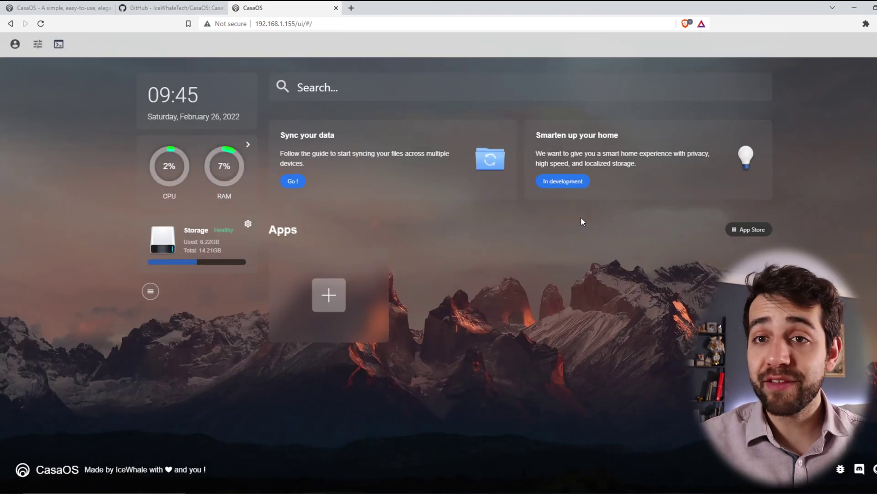
pyautogui.click(248, 144)
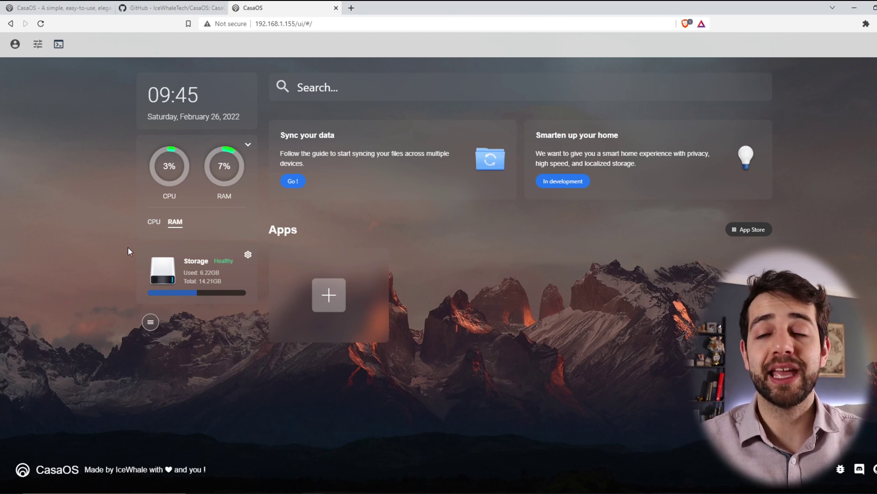
# Install Plex from the App Store, confirm it, and let installation continue in the background.
pyautogui.click(328, 297)
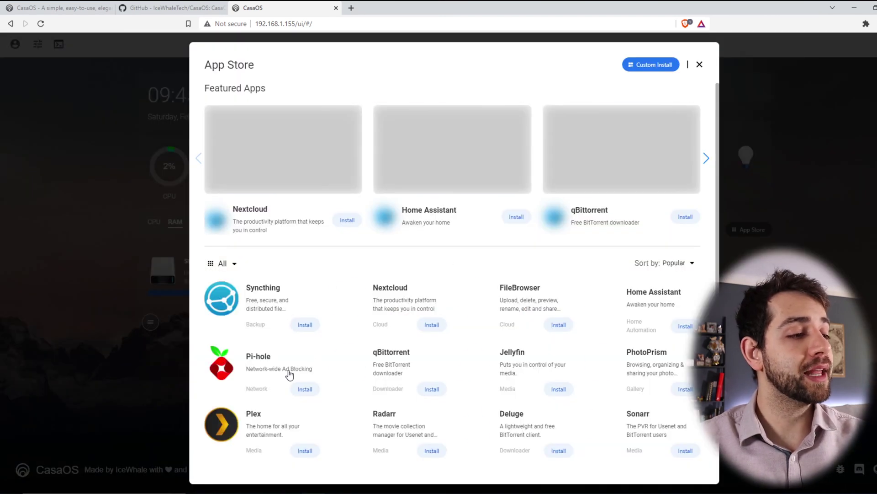
pyautogui.click(305, 451)
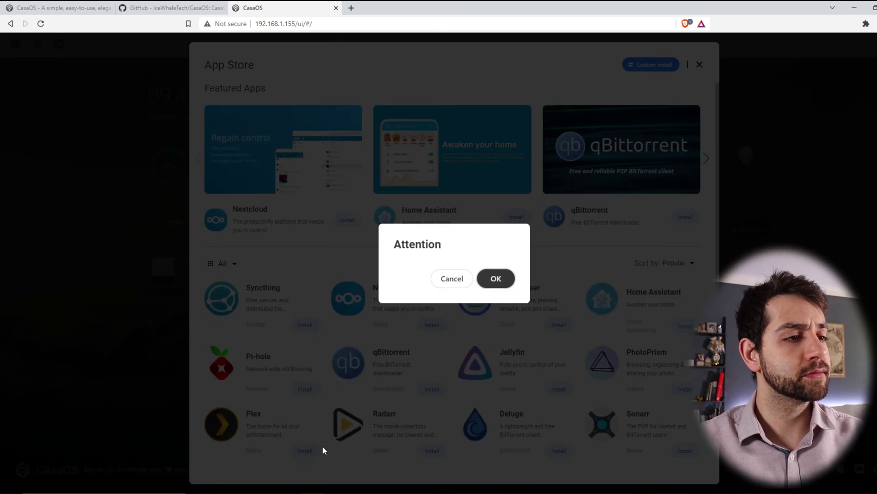
pyautogui.click(504, 277)
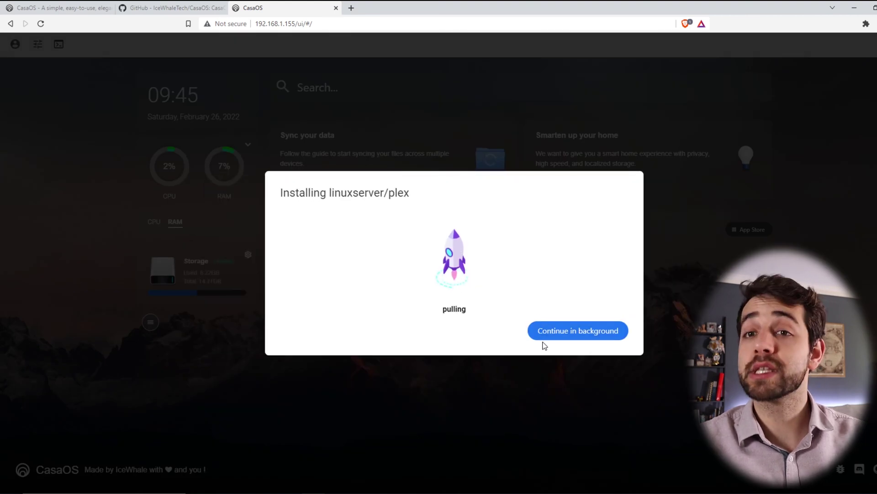
pyautogui.click(592, 337)
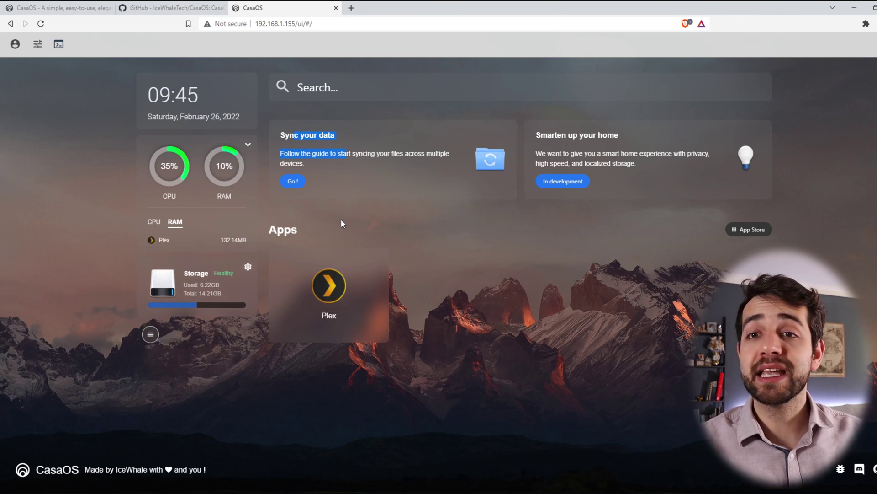
pyautogui.click(293, 182)
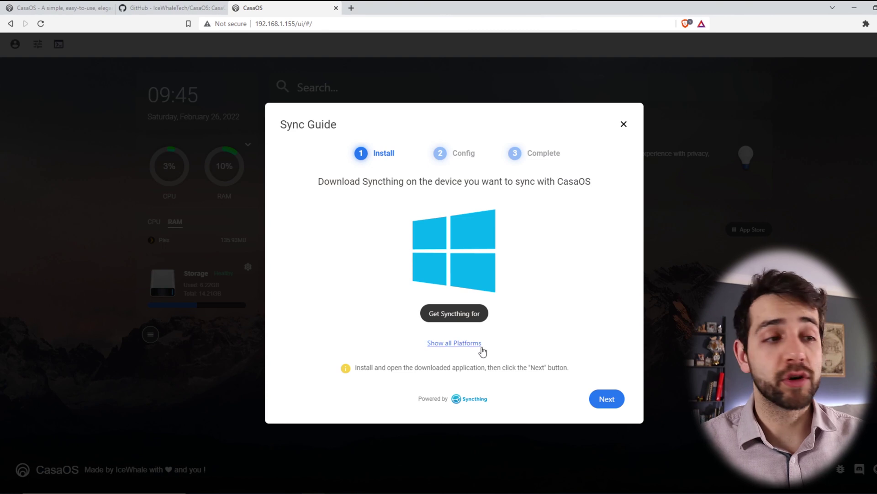
pyautogui.click(467, 345)
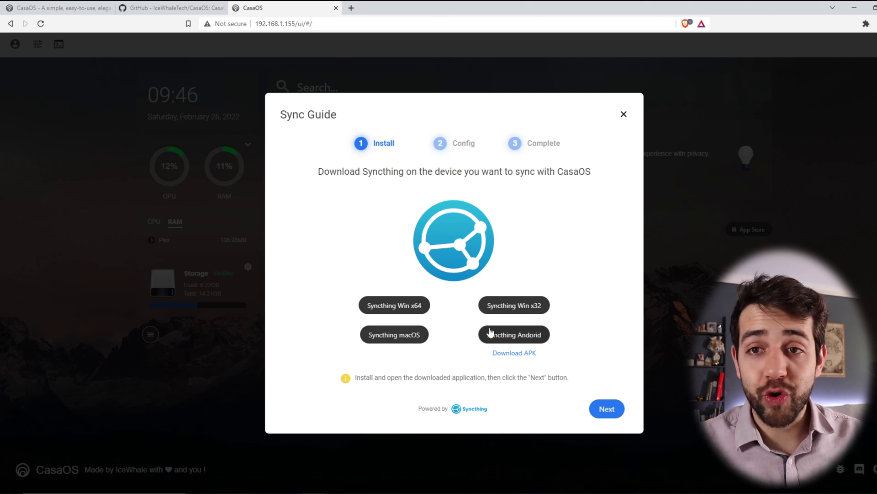
pyautogui.moveTo(370, 377); pyautogui.dragTo(355, 377)
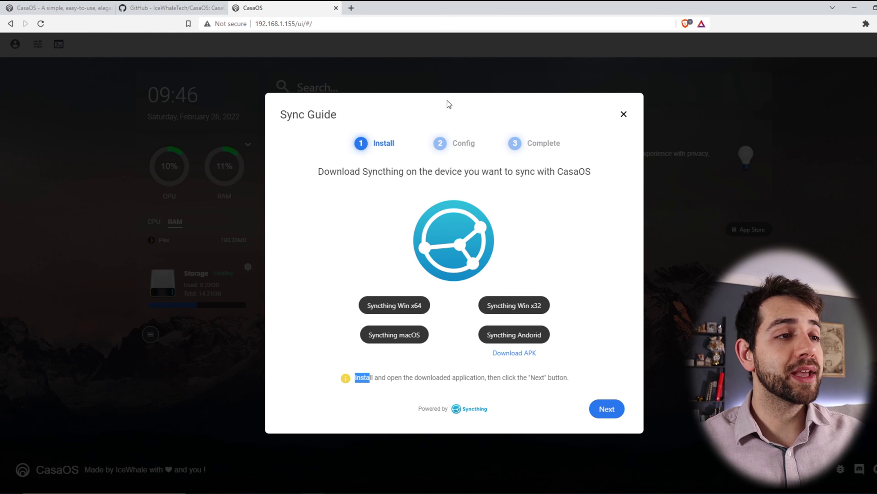
pyautogui.click(604, 407)
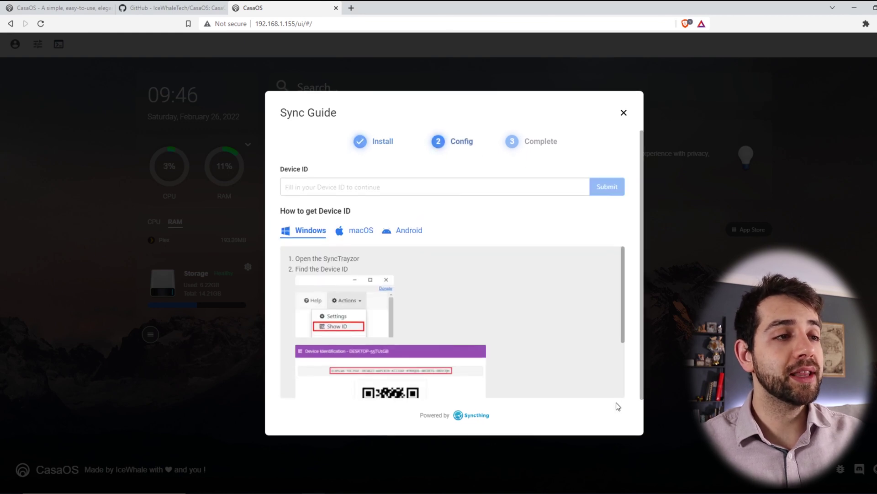
pyautogui.click(366, 229)
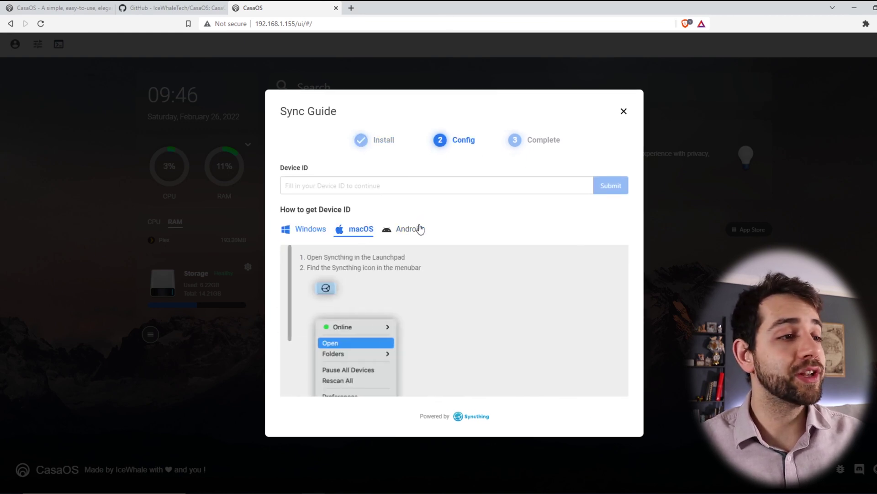
pyautogui.click(418, 230)
pyautogui.click(305, 229)
pyautogui.scroll(-5, 475, 313)
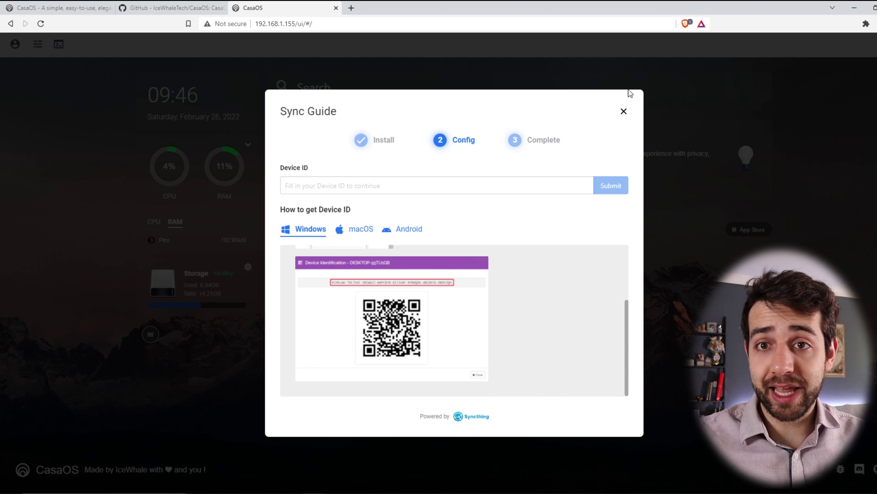
pyautogui.click(623, 111)
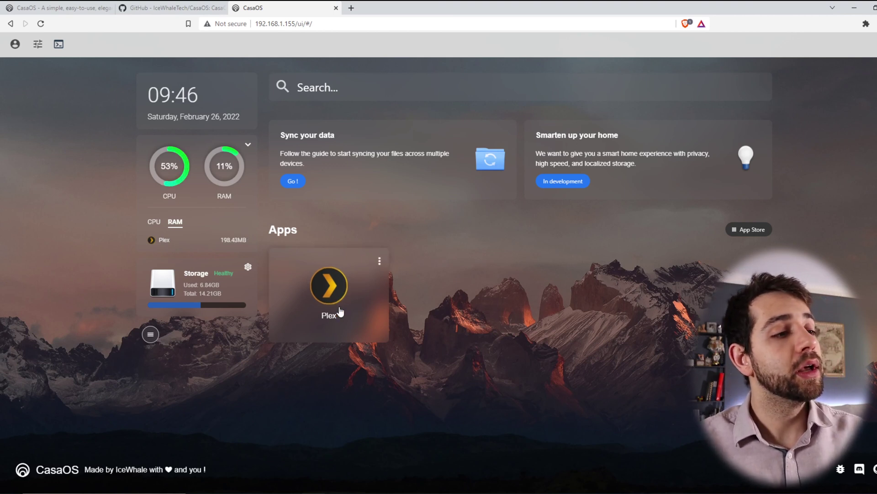
# Open Plex's settings and review the Docker image tag, icon URL and Web UI port.
pyautogui.click(380, 260)
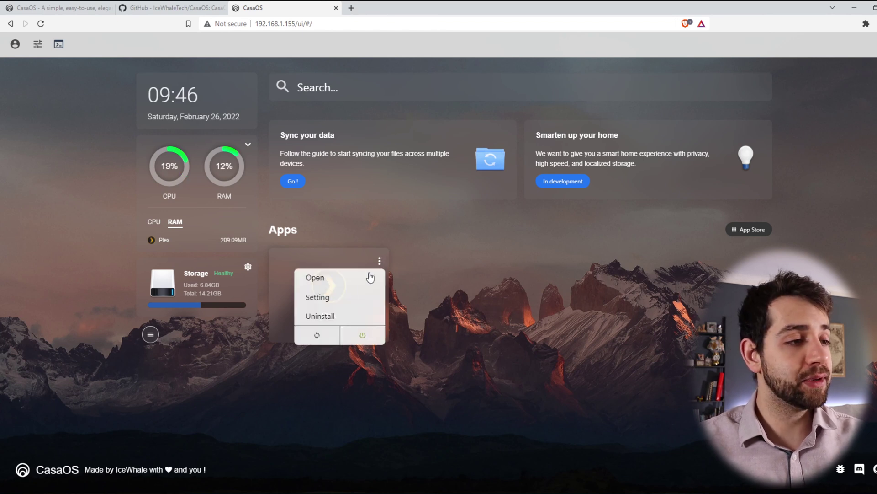
pyautogui.click(333, 298)
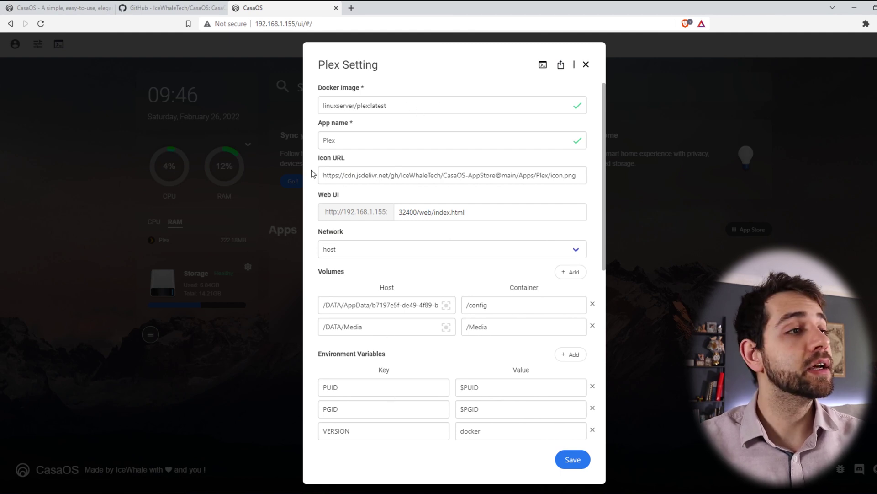
pyautogui.moveTo(355, 106); pyautogui.dragTo(388, 106)
pyautogui.moveTo(352, 175); pyautogui.dragTo(549, 175)
pyautogui.moveTo(395, 211); pyautogui.dragTo(519, 218)
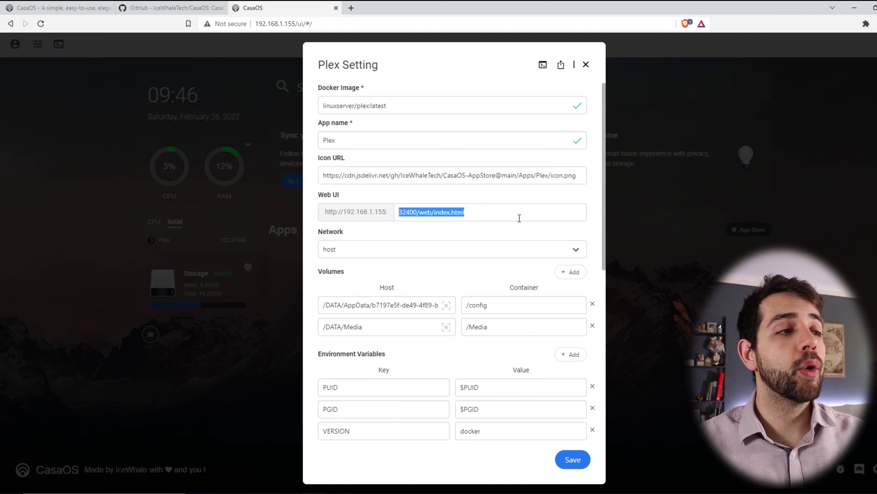
# Keep host as the network mode, check the media path, and close the settings without saving.
pyautogui.scroll(-2, 489, 239)
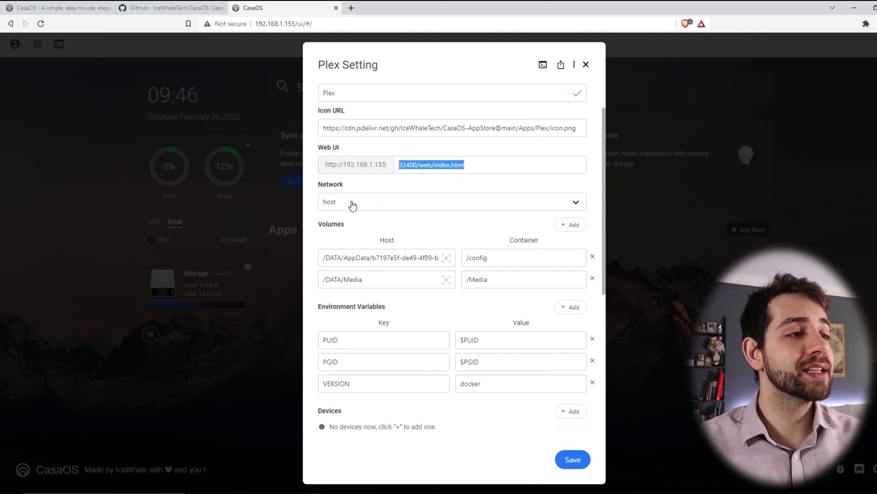
pyautogui.click(366, 201)
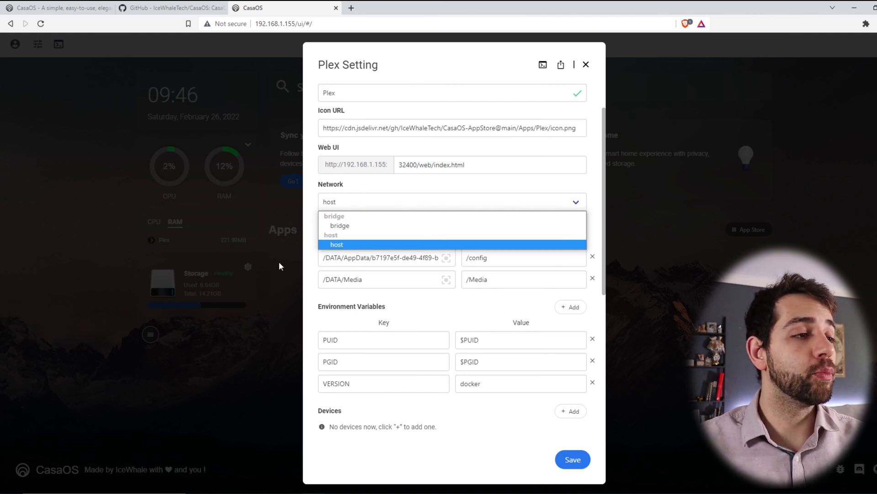
pyautogui.click(374, 304)
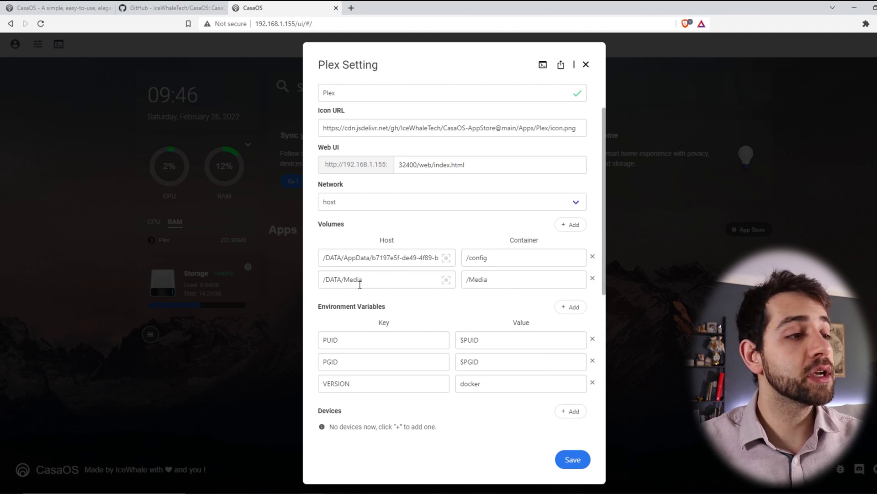
pyautogui.moveTo(344, 280); pyautogui.dragTo(302, 279)
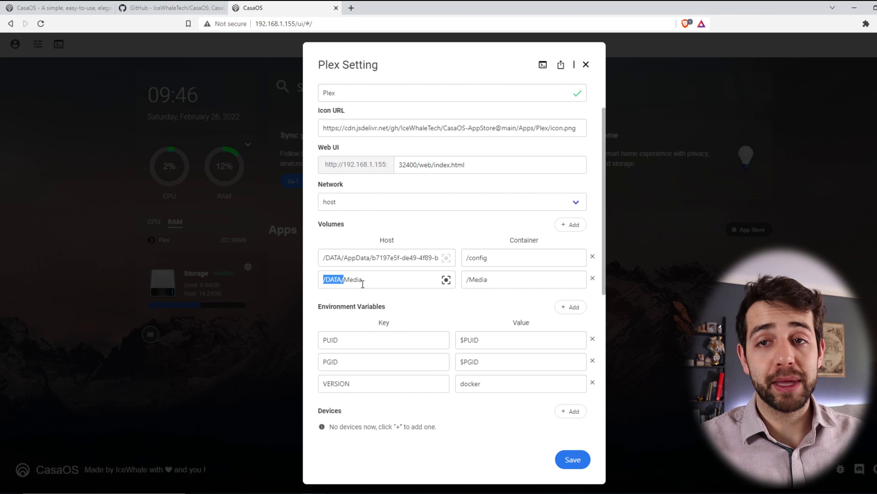
pyautogui.scroll(-3, 361, 281)
pyautogui.click(497, 195)
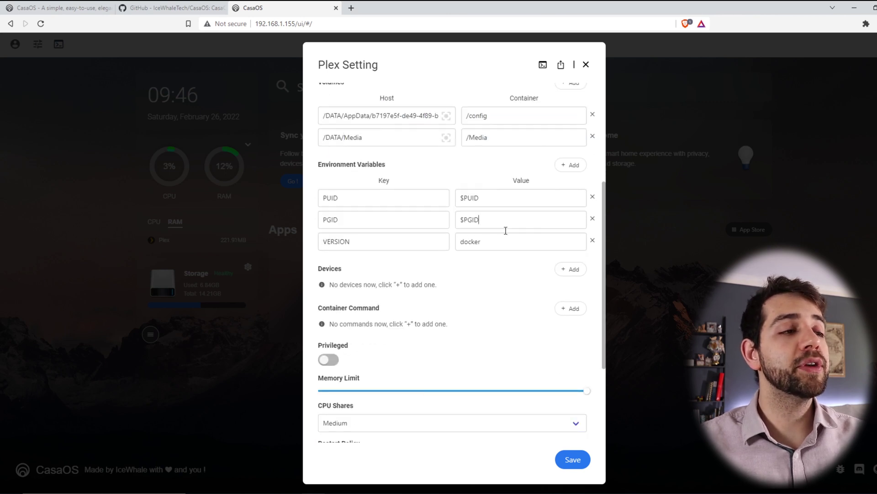
pyautogui.scroll(-1, 513, 243)
pyautogui.scroll(-3, 512, 244)
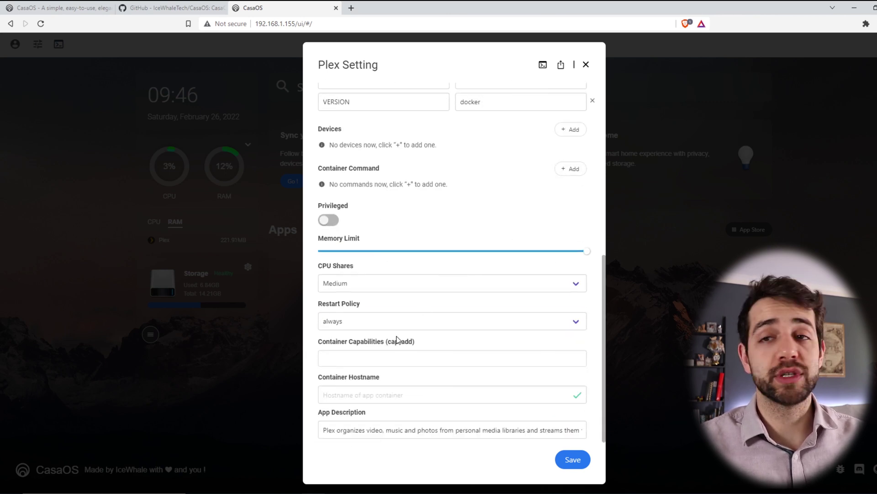
pyautogui.click(686, 231)
# Open the App Store and scroll through its app listings.
pyautogui.click(741, 235)
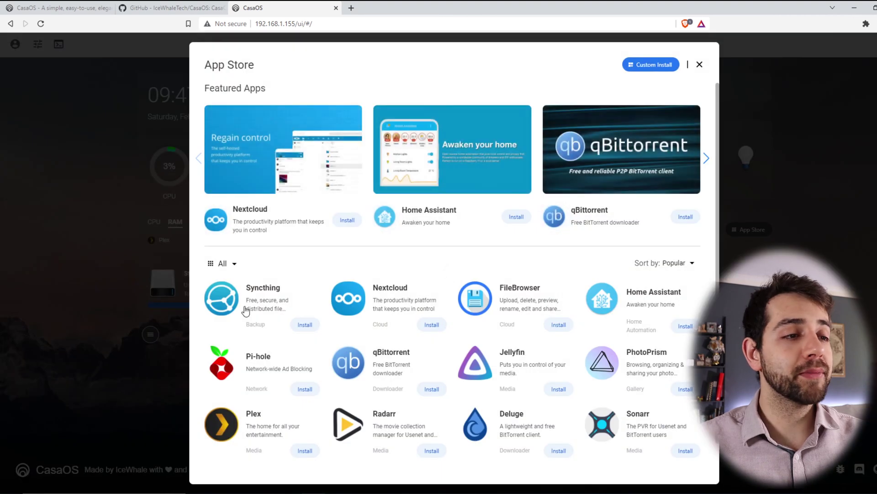
pyautogui.scroll(-1, 502, 347)
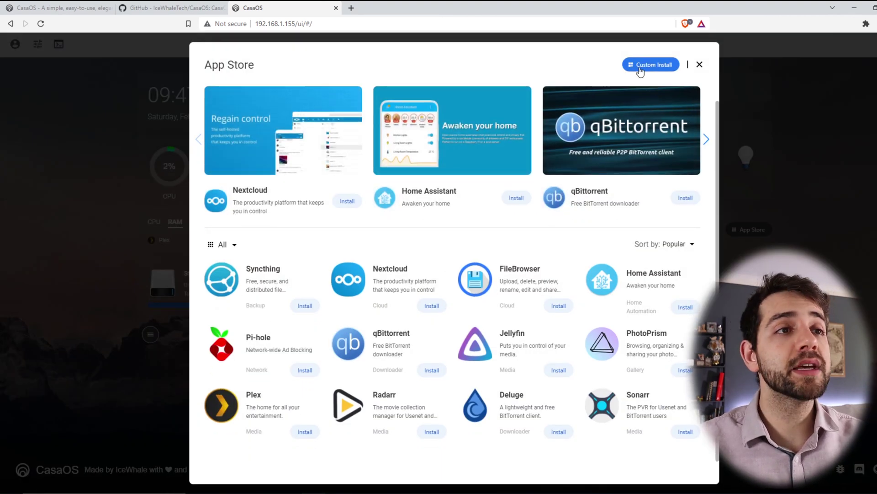
pyautogui.scroll(1, 341, 316)
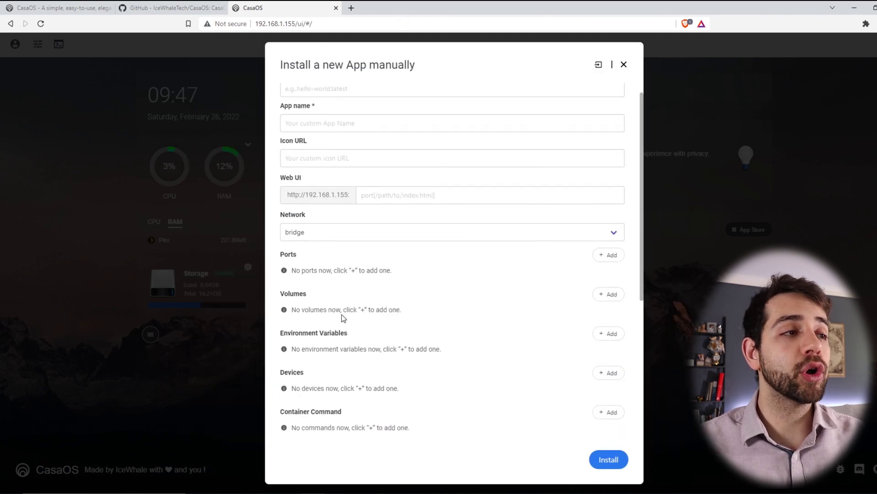